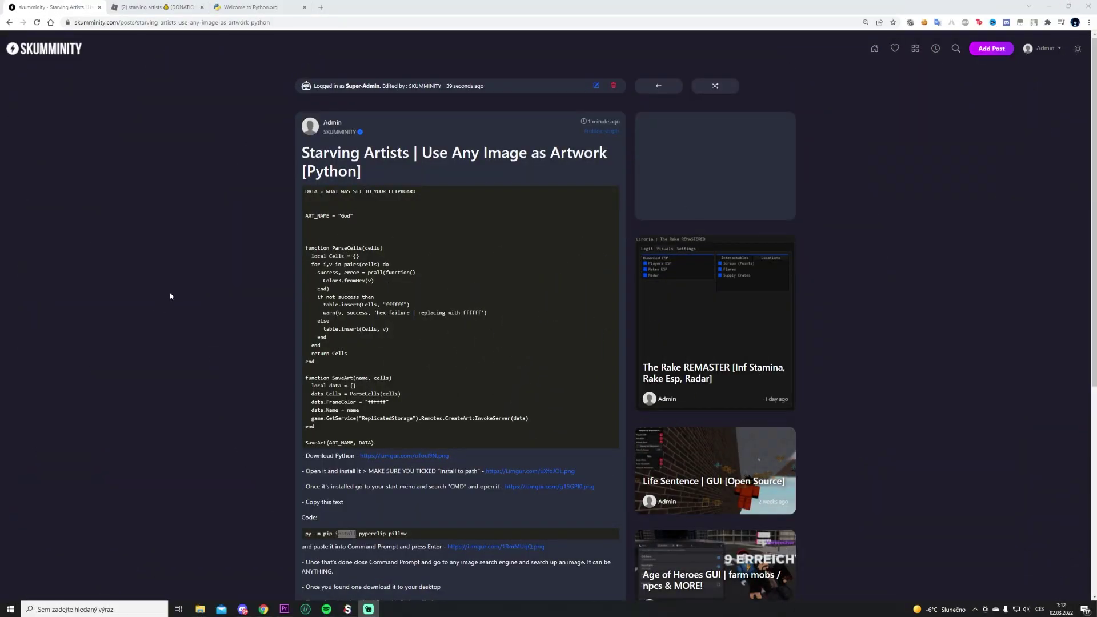
Step: Scroll through the 'Starving Artists | Use Any Image as Artwork' post to read its script and setup steps
scroll(189, 288, "down", 2)
scroll(191, 282, "up", 2)
scroll(194, 273, "down", 1)
scroll(200, 265, "up", 1)
scroll(213, 247, "down", 1)
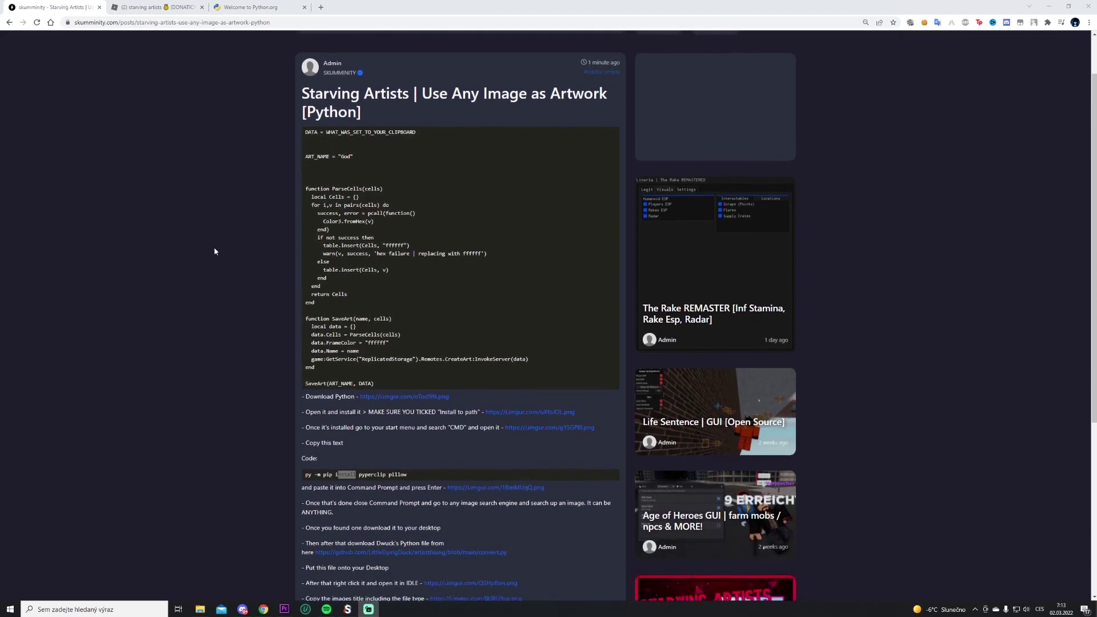
scroll(215, 245, "up", 1)
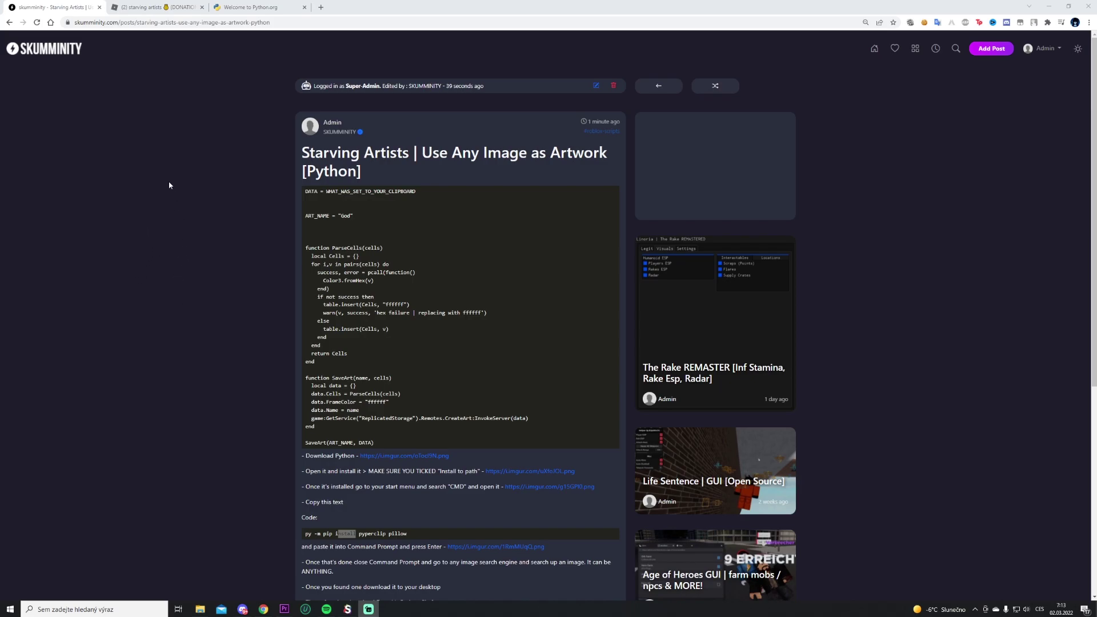
scroll(172, 189, "down", 2)
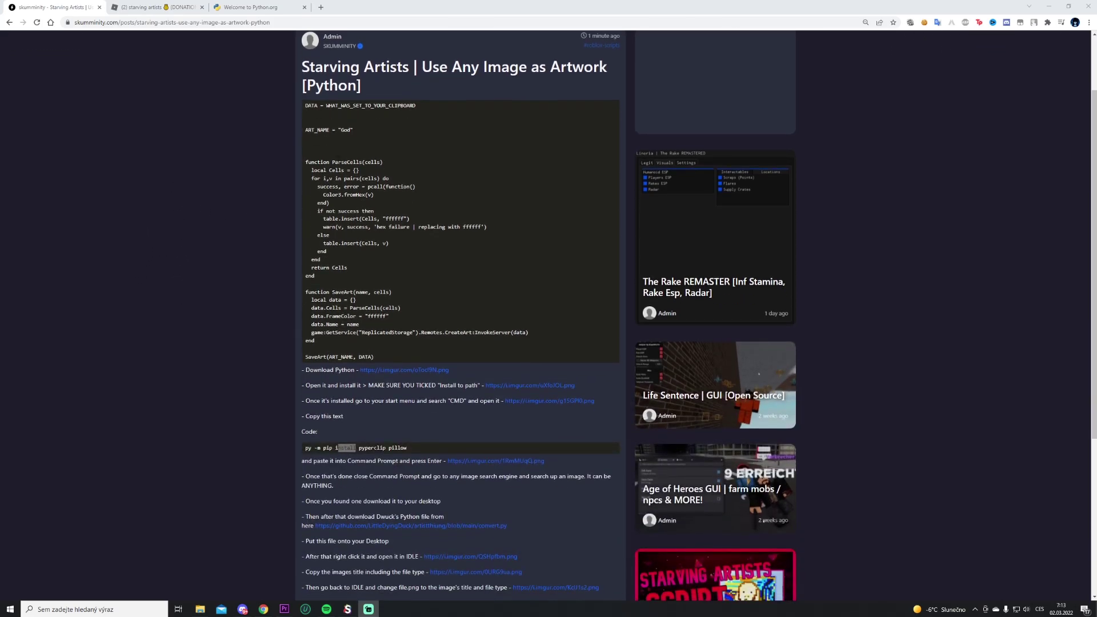
Step: Download the Python 3.10.2 installer from Python.org and run it
left_click(247, 7)
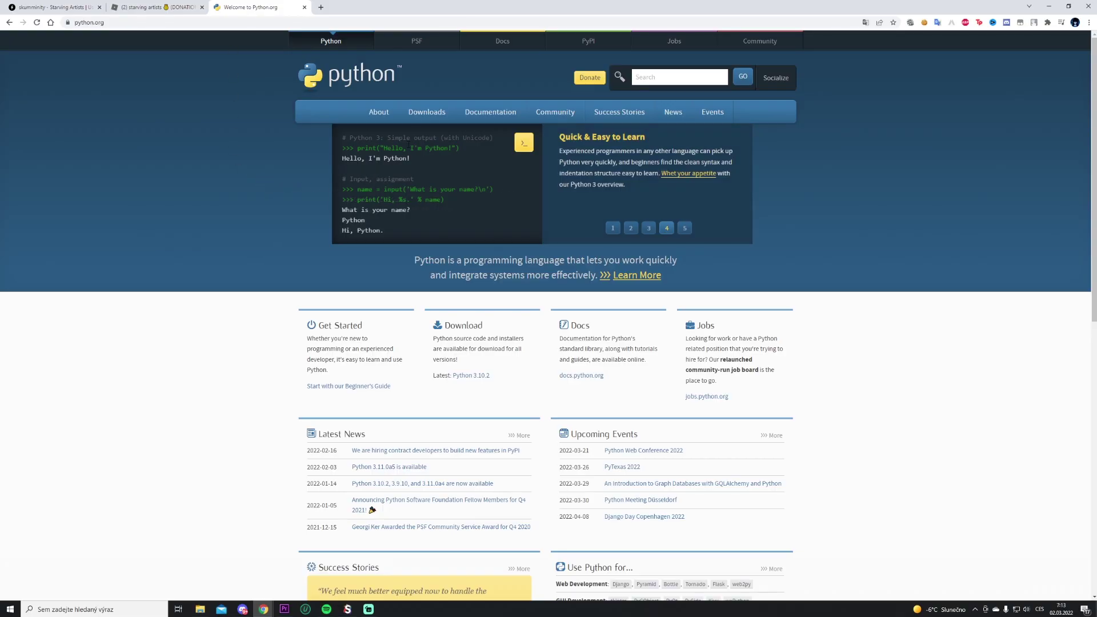
mouse_move(427, 112)
left_click(531, 158)
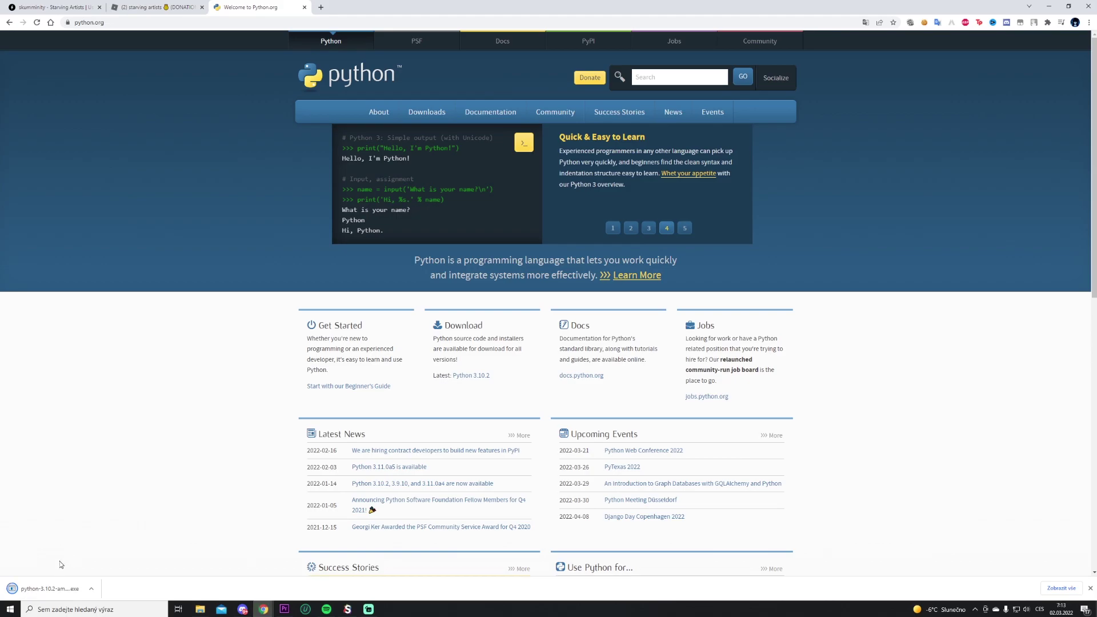
left_click(52, 587)
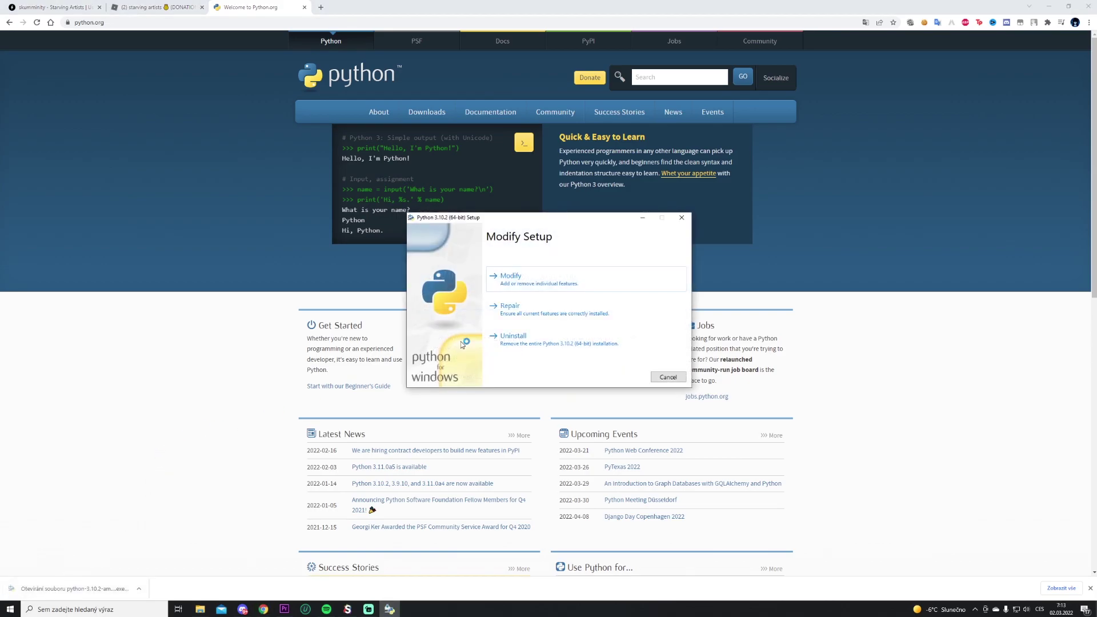
Step: Modify the Python 3.10.2 install to add Python to environment variables, then return to the guide
left_click(530, 284)
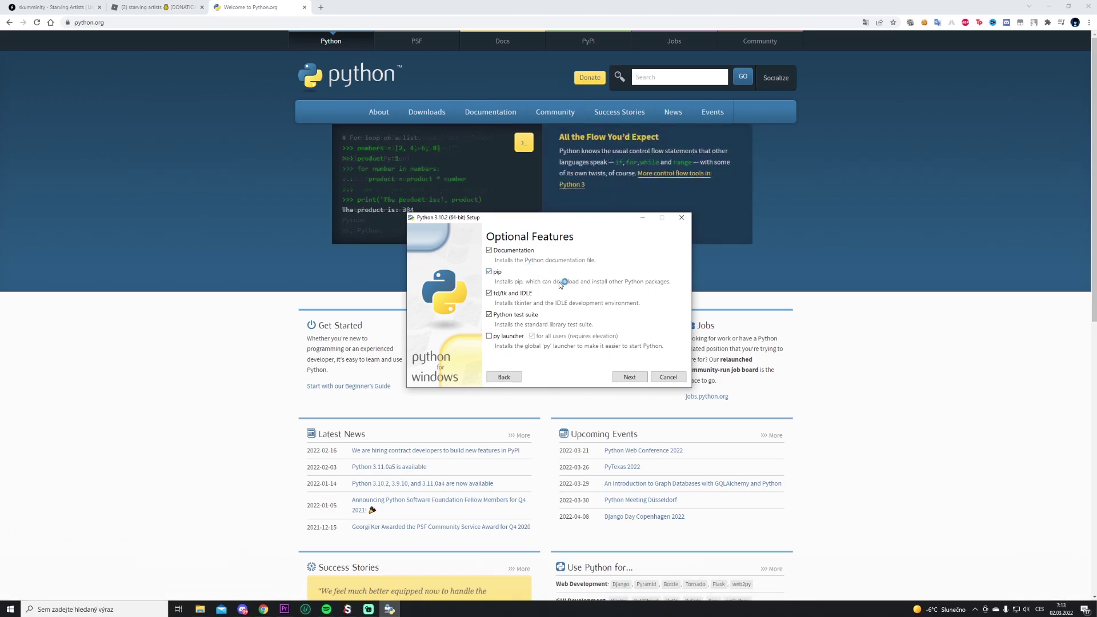
left_click(629, 377)
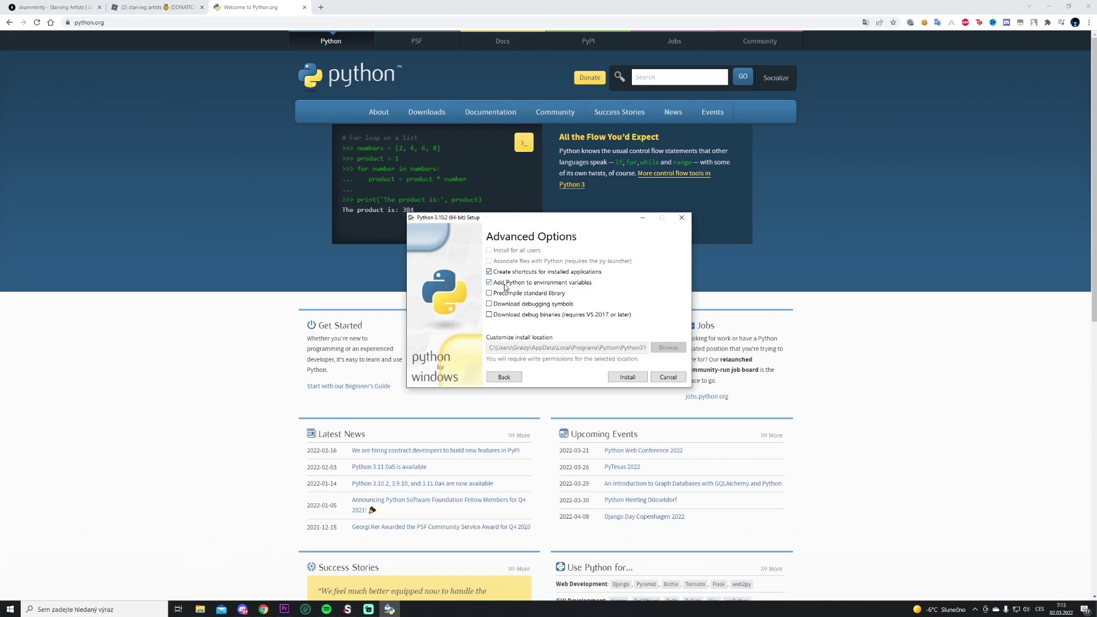
left_click(624, 377)
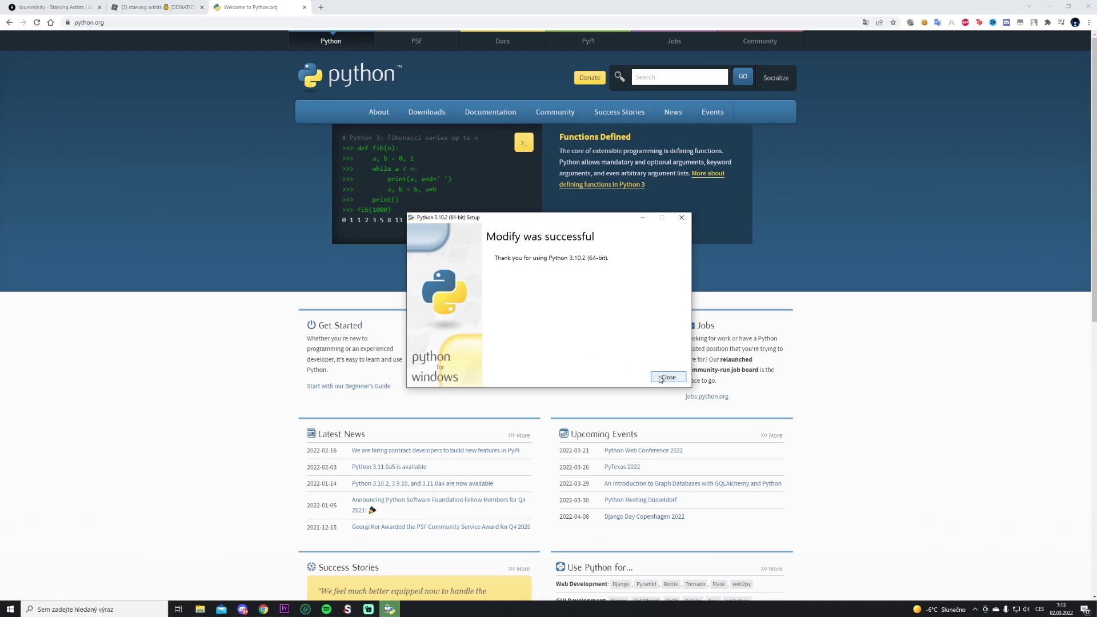
left_click(668, 377)
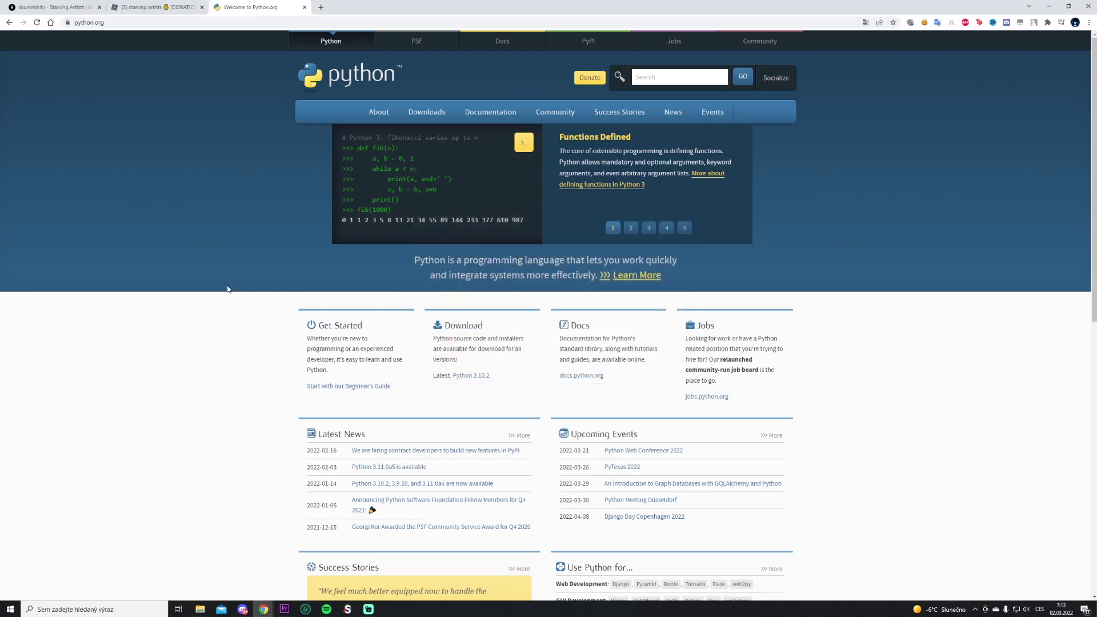
left_click(58, 4)
Step: Create a desktop folder with the default name Nová složka (2) and open it
left_click(1049, 6)
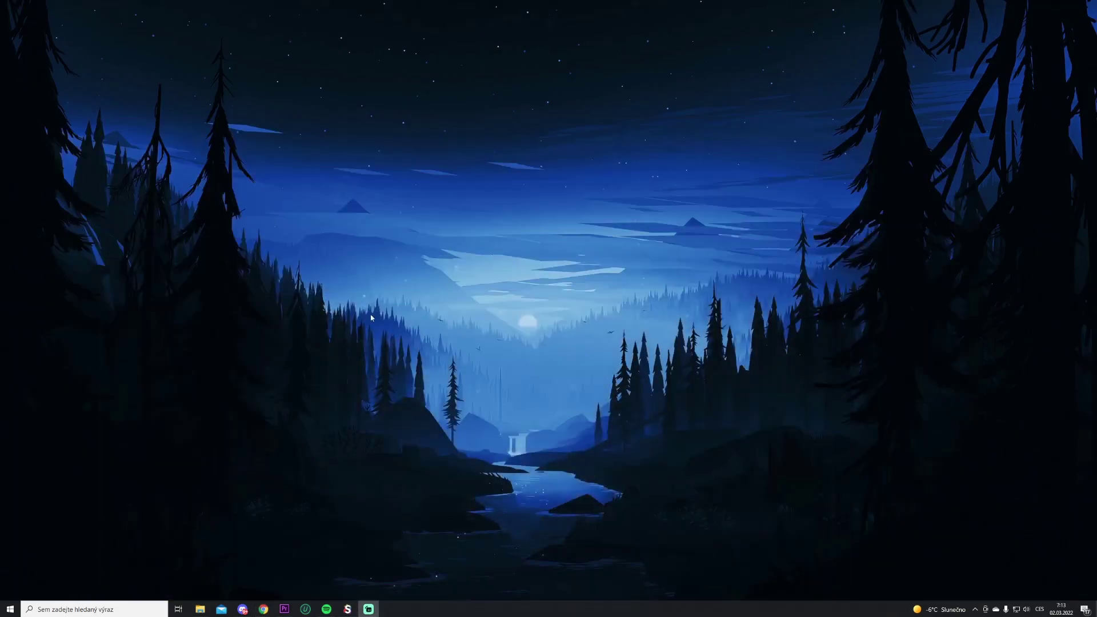
right_click(396, 285)
mouse_move(476, 395)
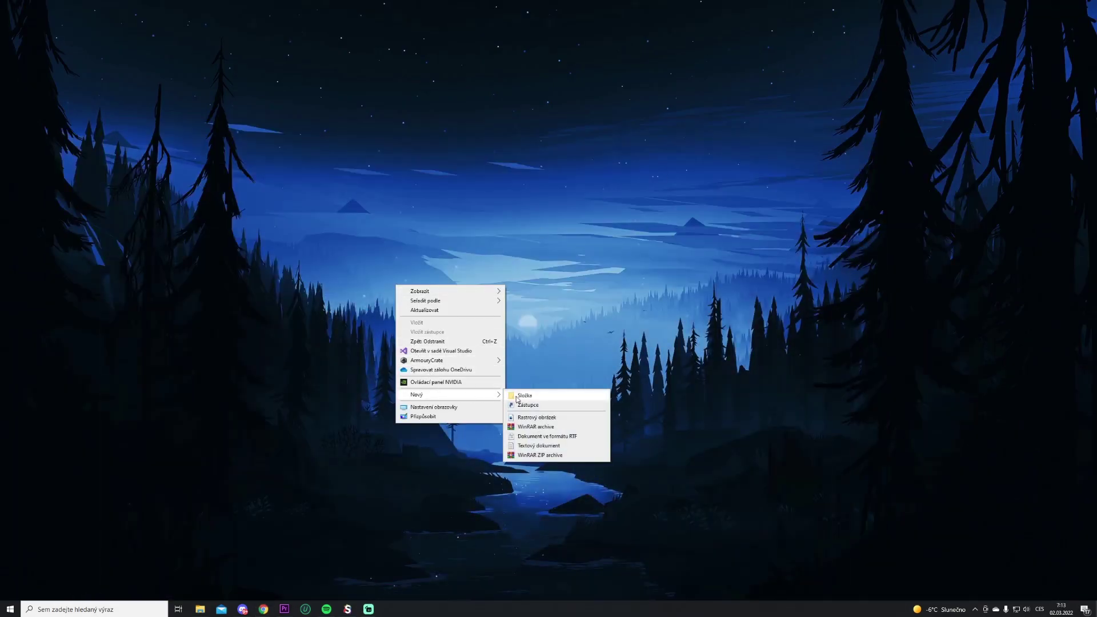
left_click(519, 395)
left_click(466, 345)
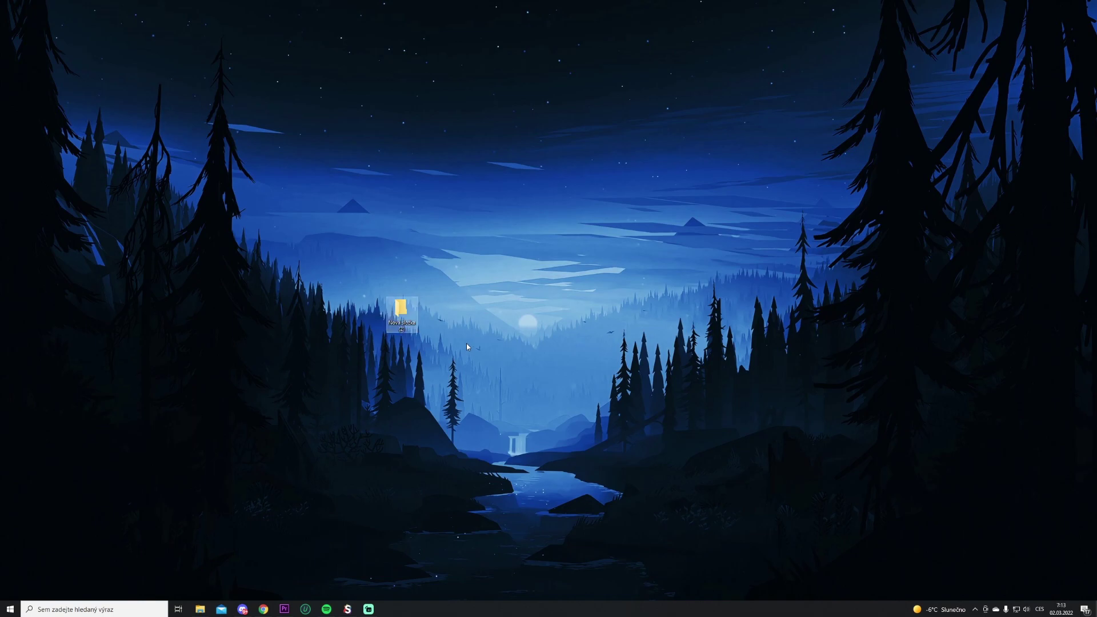
double_click(402, 306)
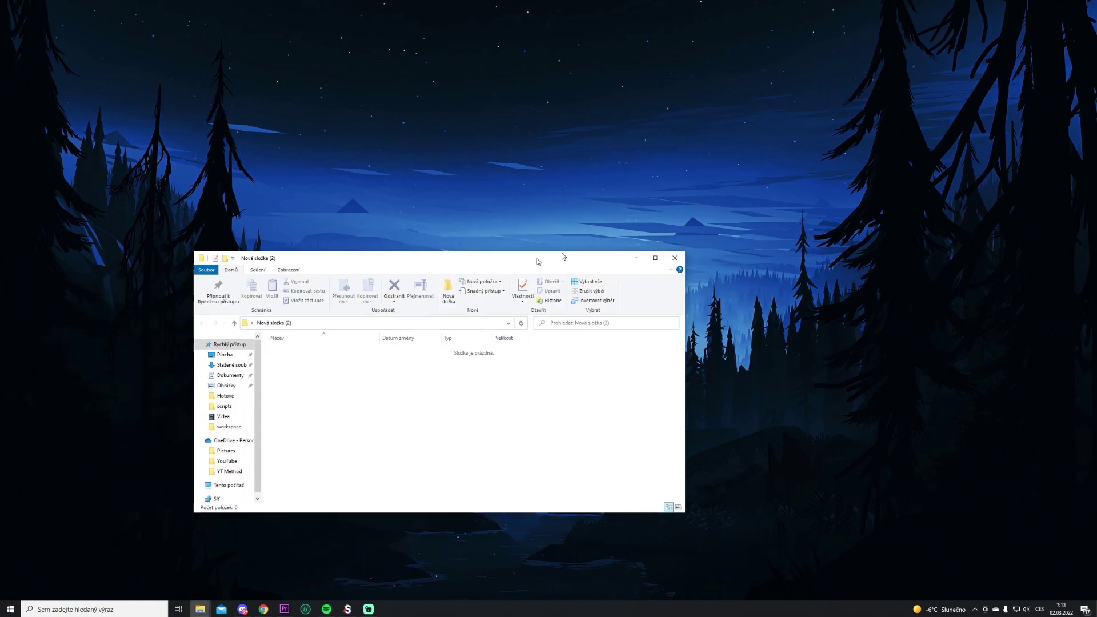
Step: Copy the convert.py GitHub link from the Starving Artists guide
mouse_move(264, 609)
left_click(286, 577)
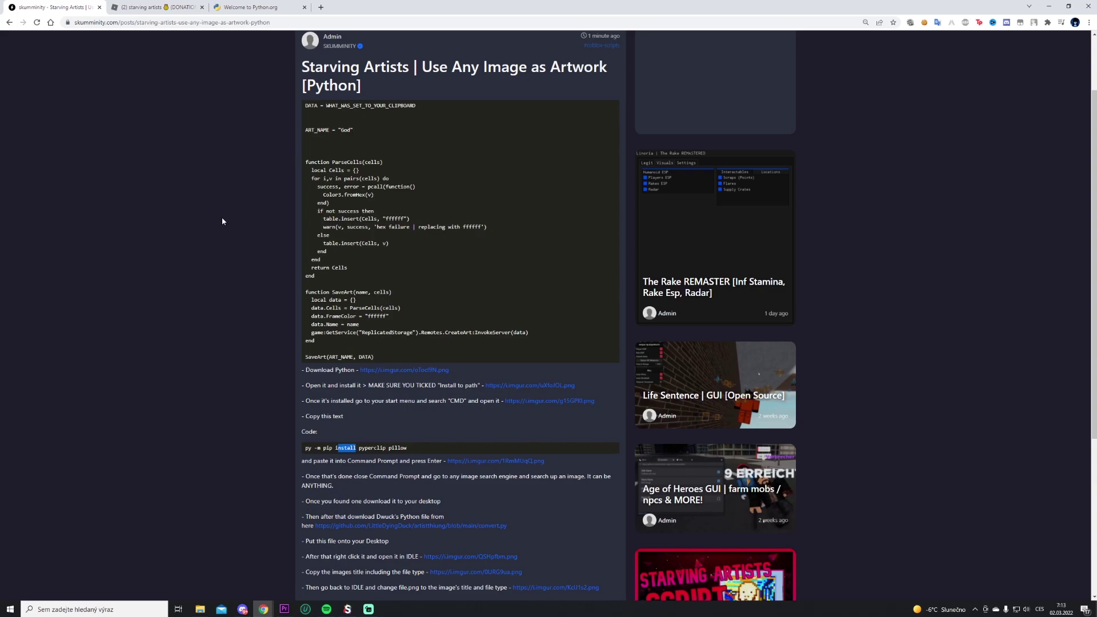
scroll(208, 203, "down", 2)
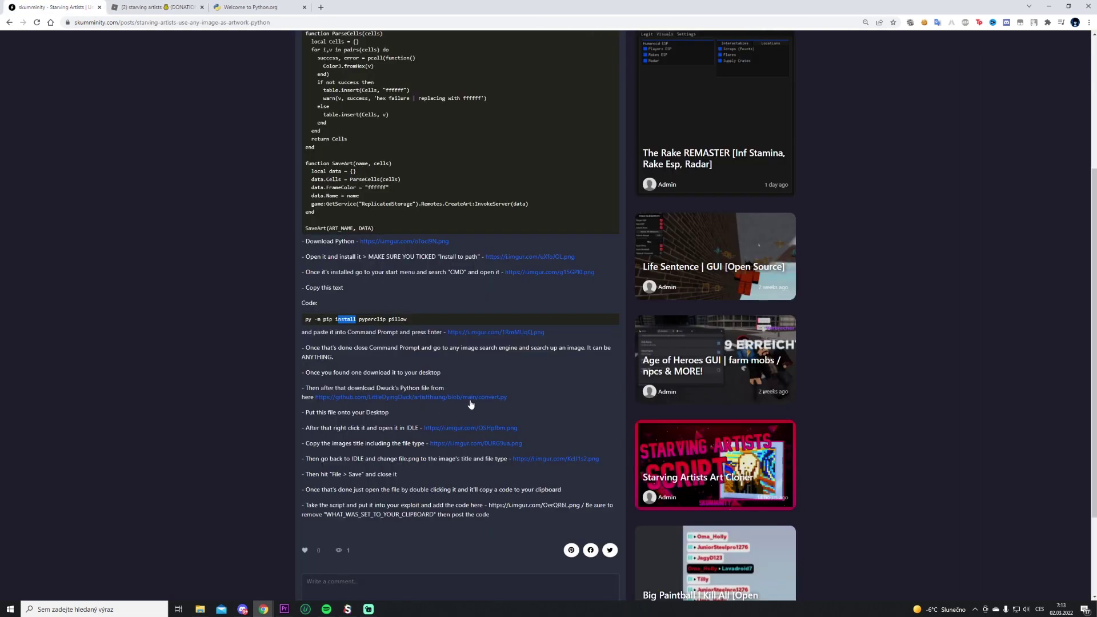
left_click_drag(507, 397, 315, 397)
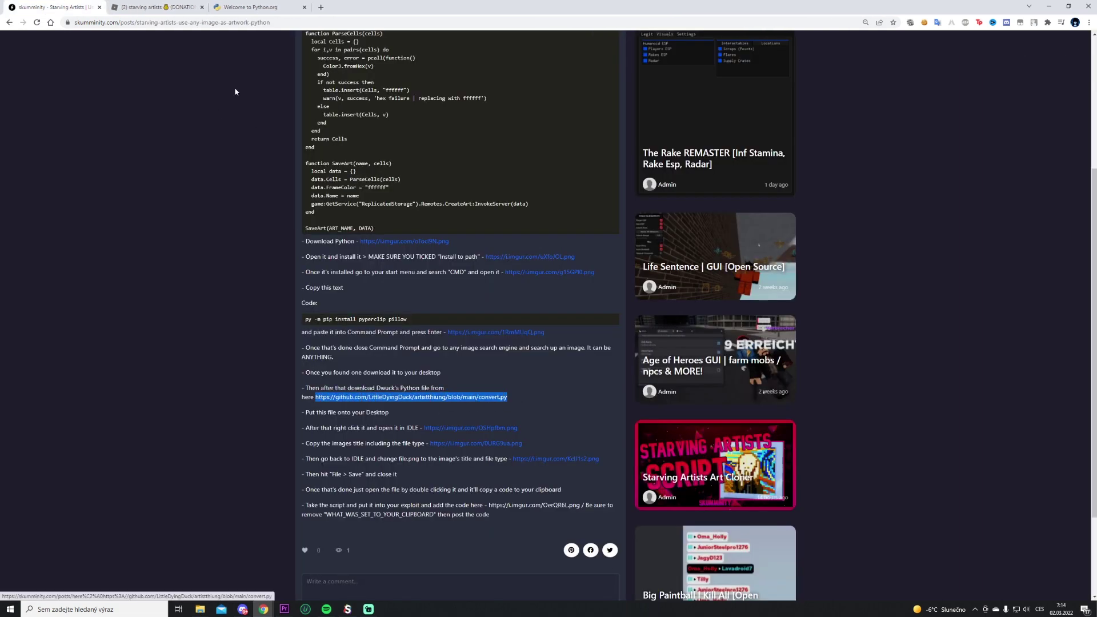
key("ctrl+c")
Step: Load the convert.py GitHub page in a new tab and select all 27 code lines
left_click(321, 7)
key("ctrl+v")
key("Return")
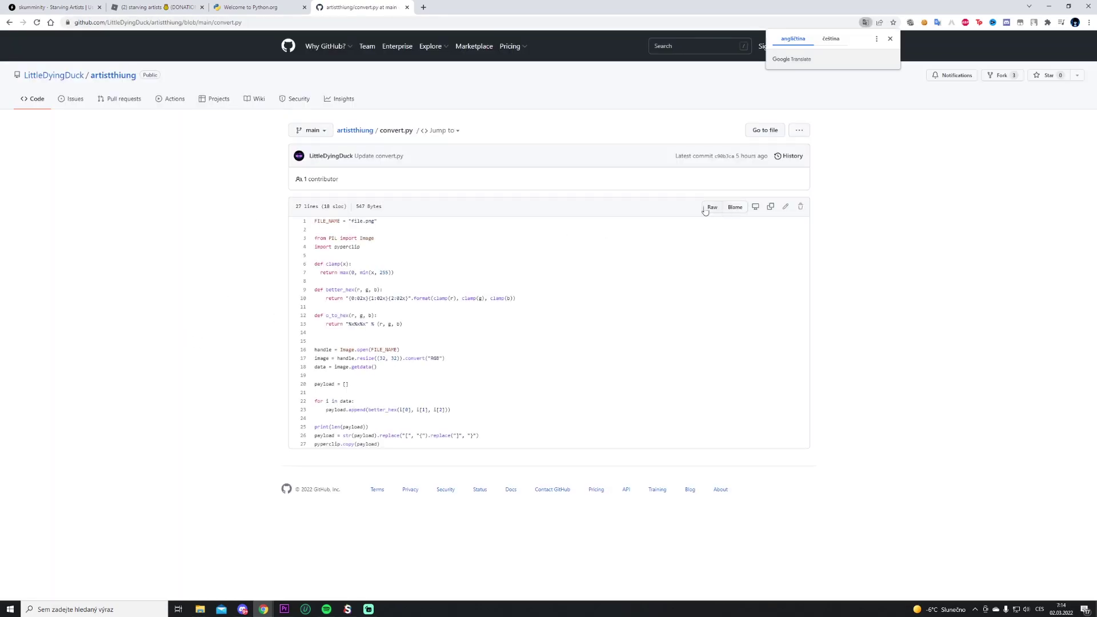
mouse_move(315, 223)
left_mouse_down()
mouse_move(507, 411)
mouse_move(509, 445)
left_mouse_up()
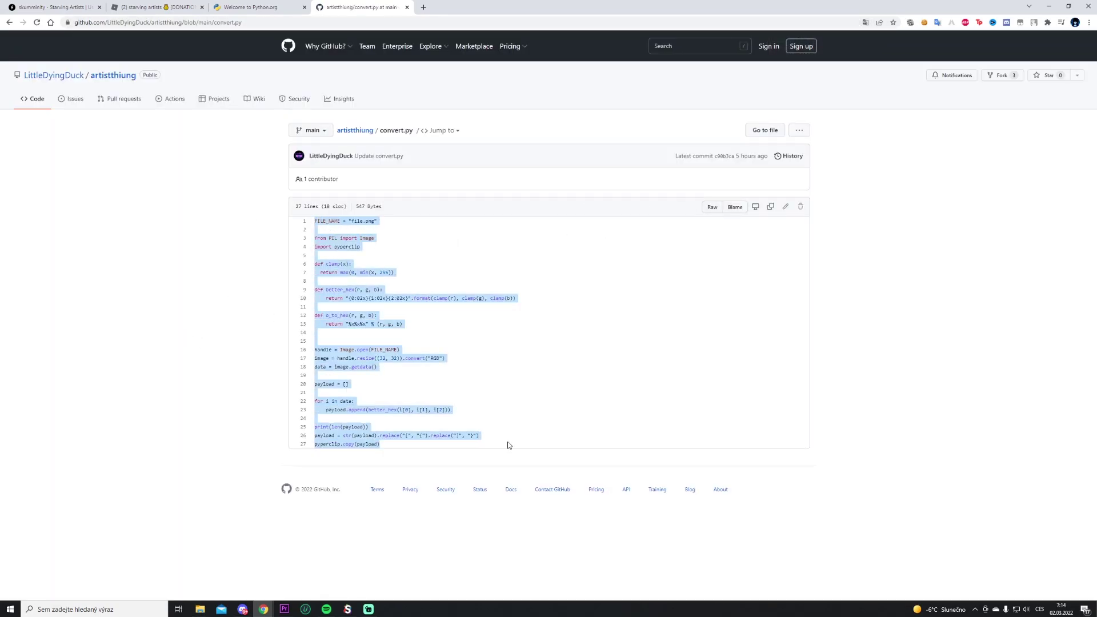
right_click(406, 409)
Step: Copy the code and paste it into a new text document in Nová složka (2)
left_click(440, 415)
left_click(1049, 6)
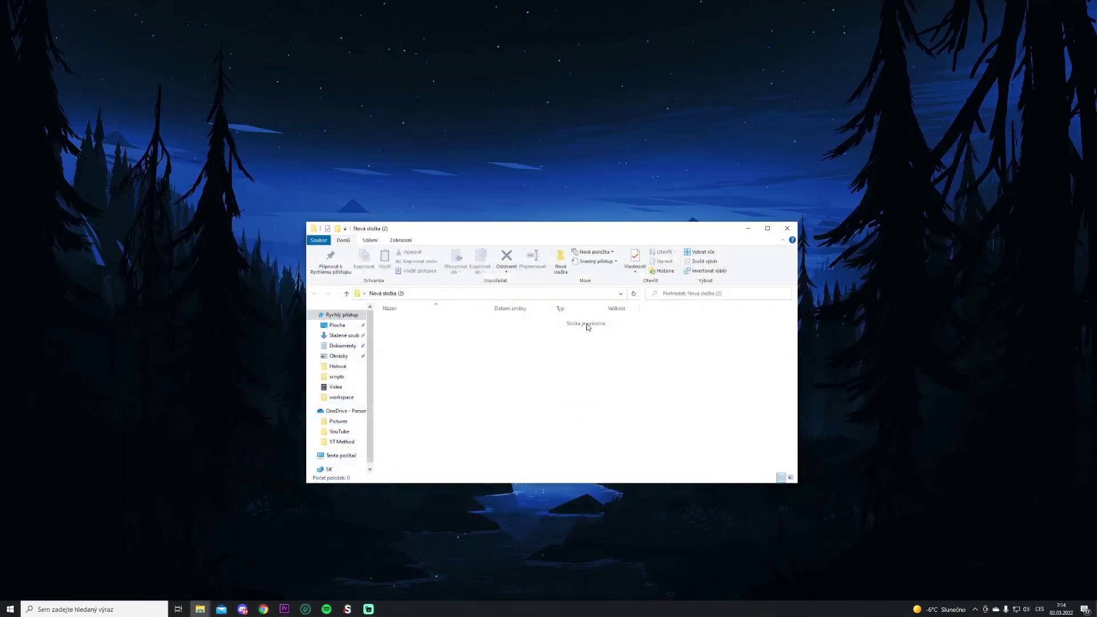
right_click(447, 358)
mouse_move(484, 478)
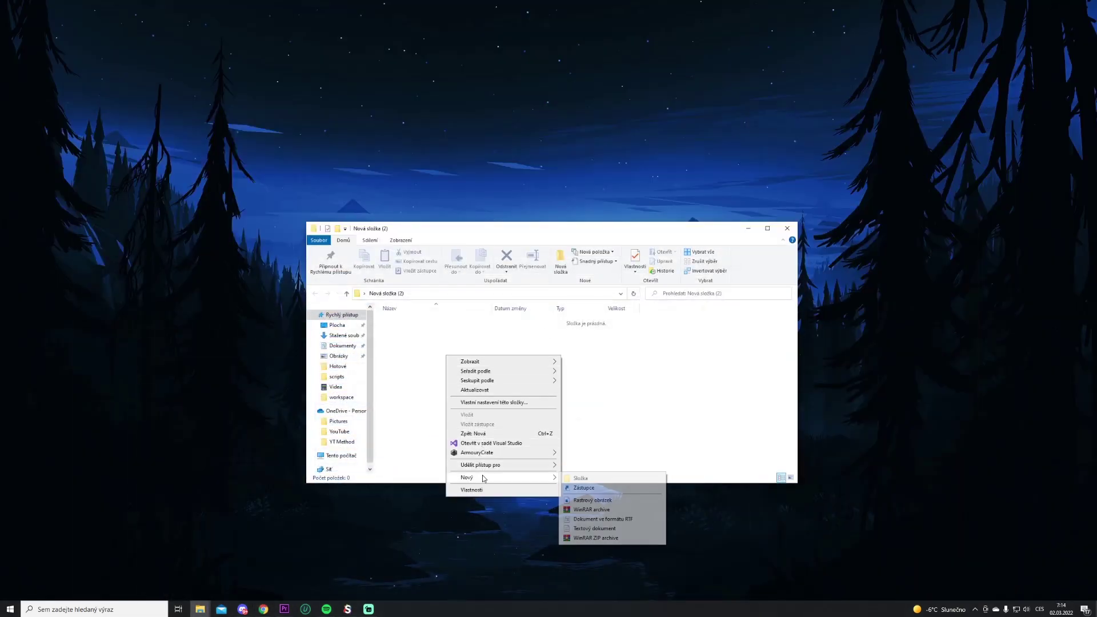
left_click(588, 528)
double_click(434, 321)
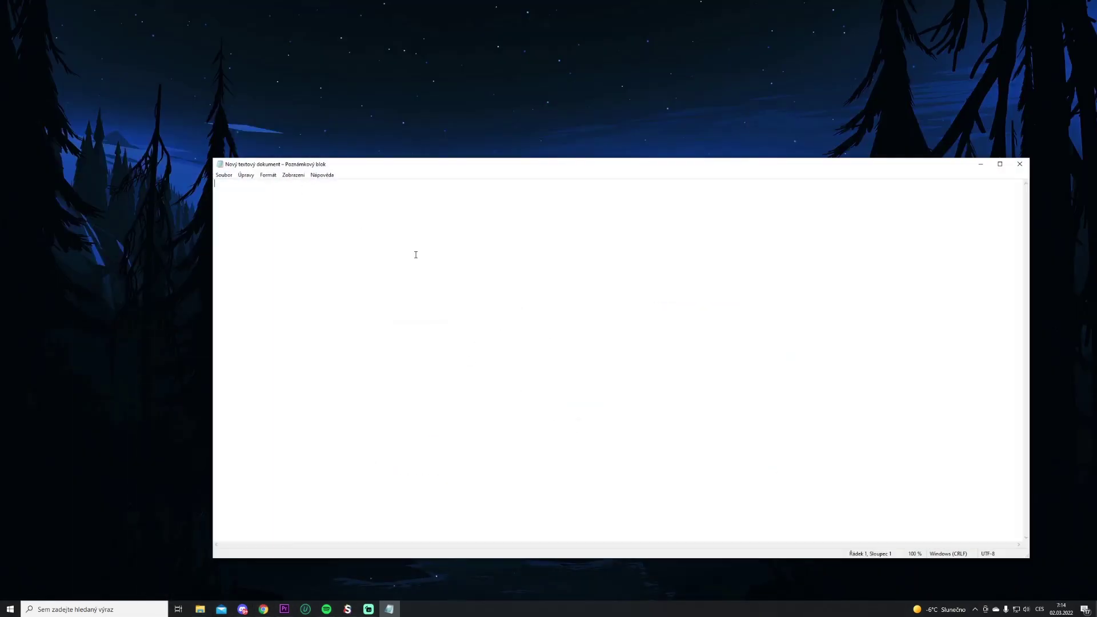
key("ctrl+v")
Step: Save the document as 'convert' with All files type, then start naming it with '.py'
left_click(223, 174)
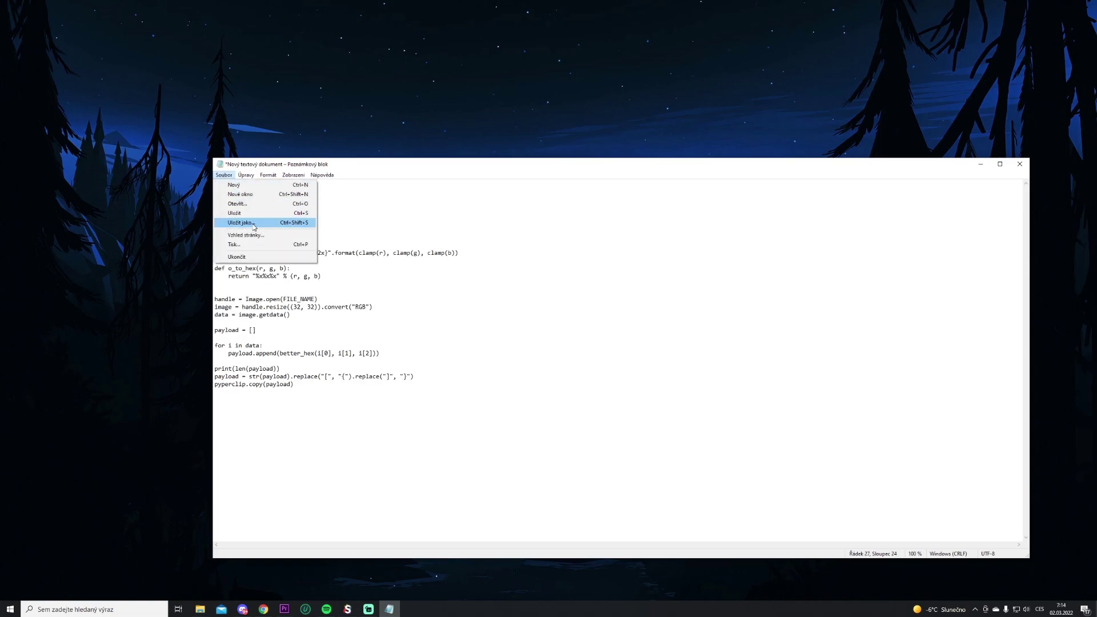
left_click(255, 222)
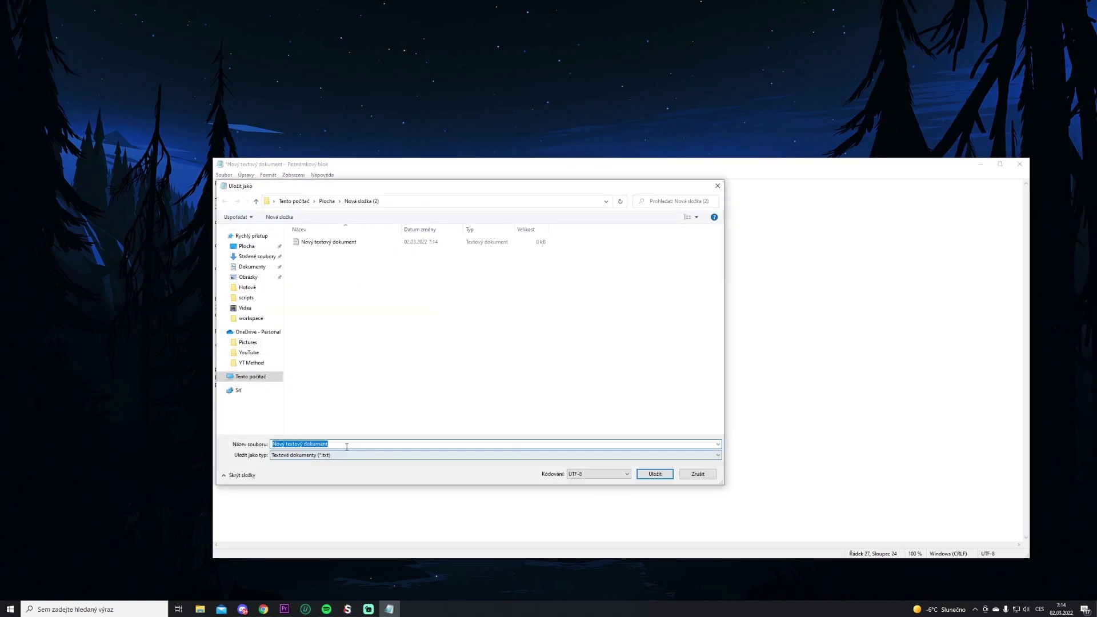
left_click(344, 443)
double_click(344, 443)
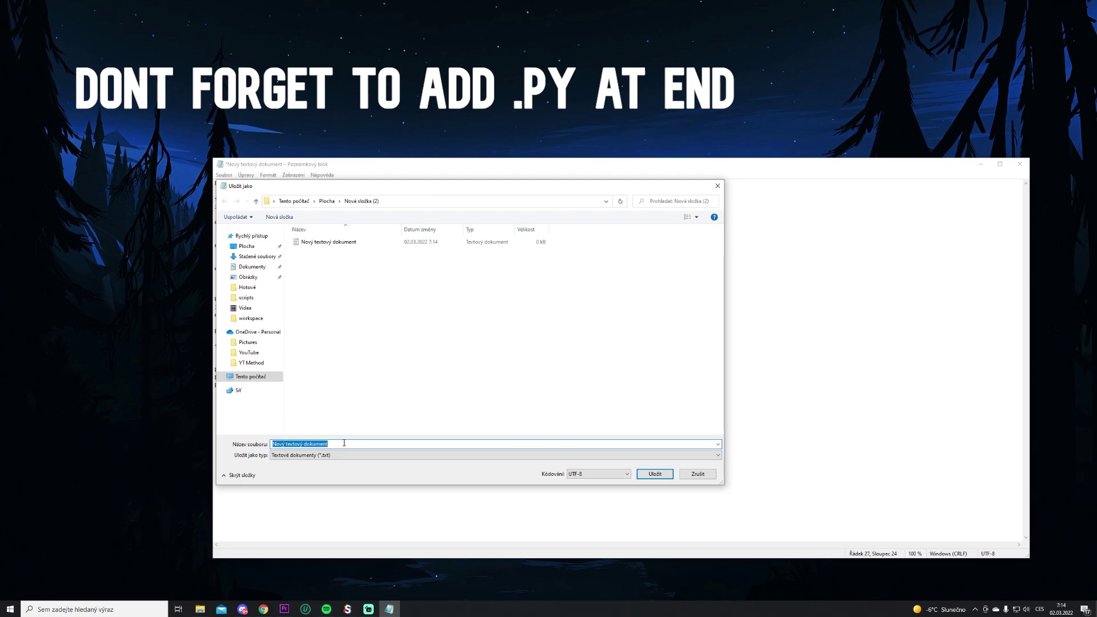
type("convert")
left_click(358, 453)
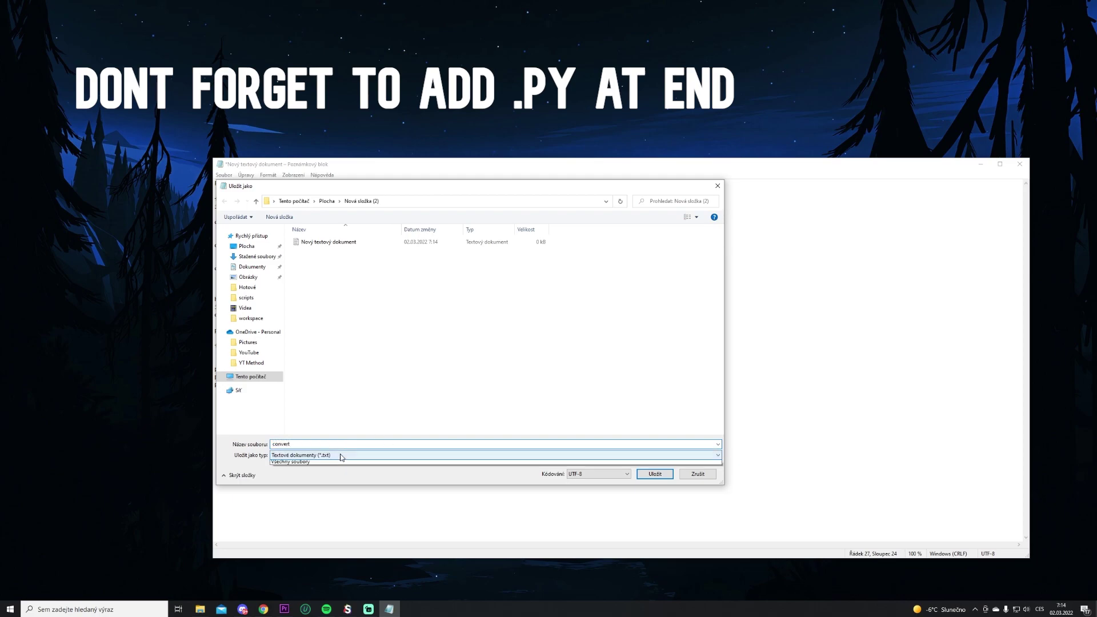
left_click(313, 471)
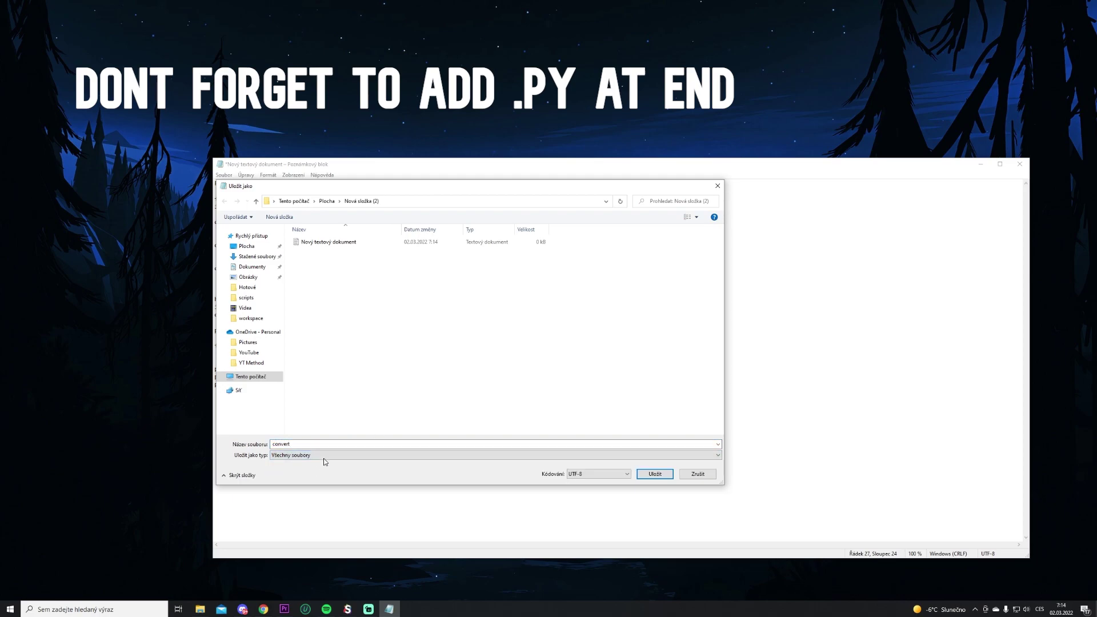
left_click(653, 476)
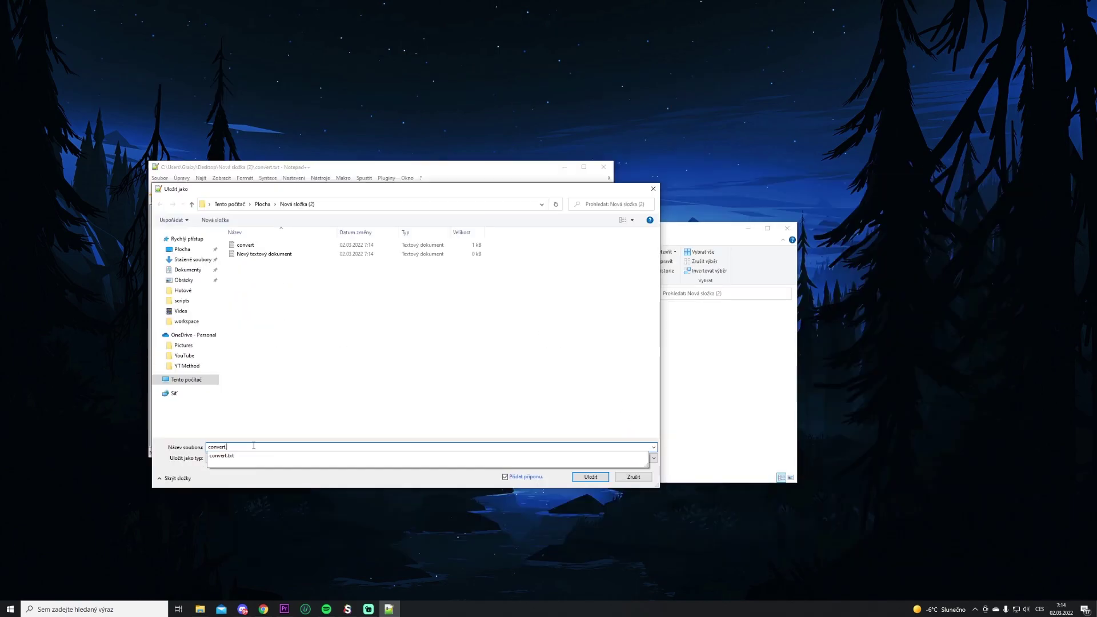
type(".py")
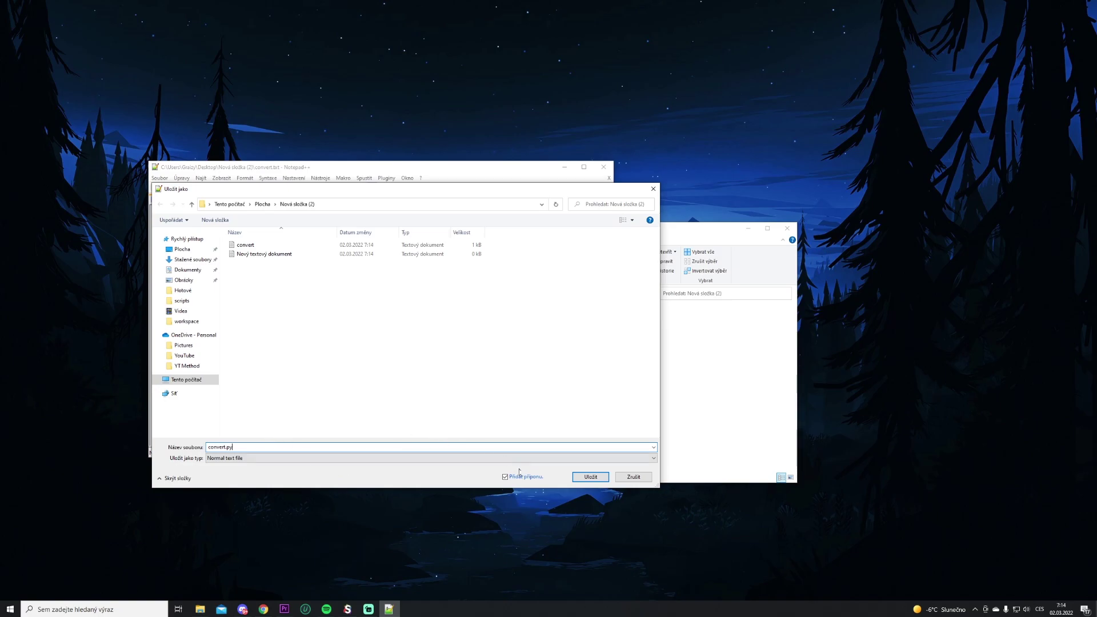
Step: Save the file as convert.py and delete the duplicate convert and text document
left_click(587, 478)
left_click(601, 170)
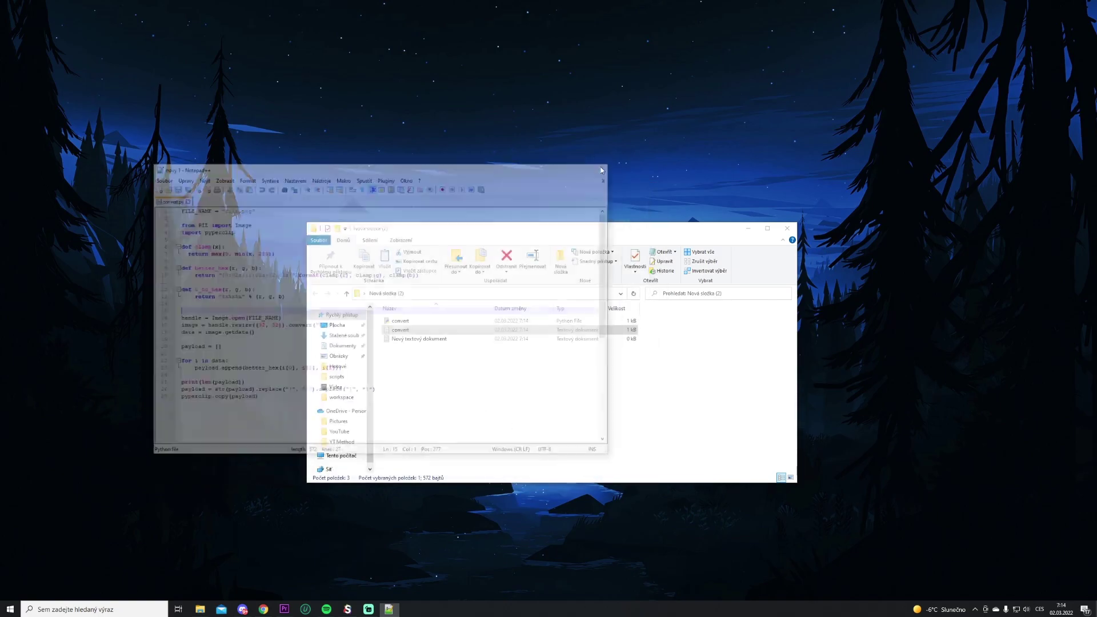
left_click_drag(459, 371, 417, 334)
key("Delete")
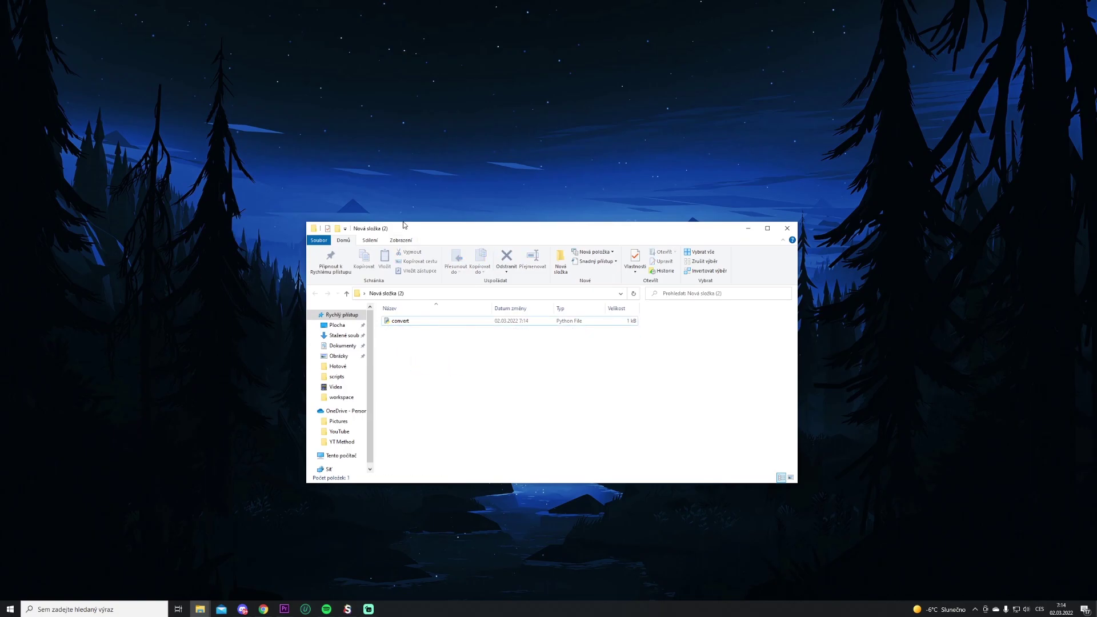
left_click_drag(404, 224, 492, 220)
Step: Search Google for 'god' in a new Chrome tab
mouse_move(263, 609)
left_click(292, 573)
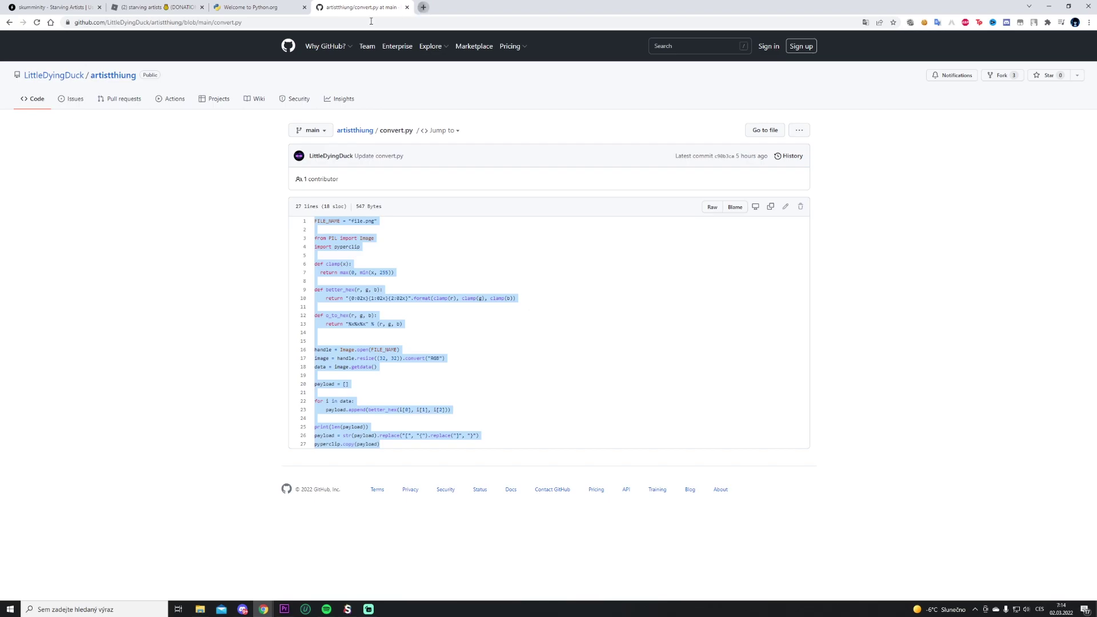
key("ctrl+t")
type("god")
key("Return")
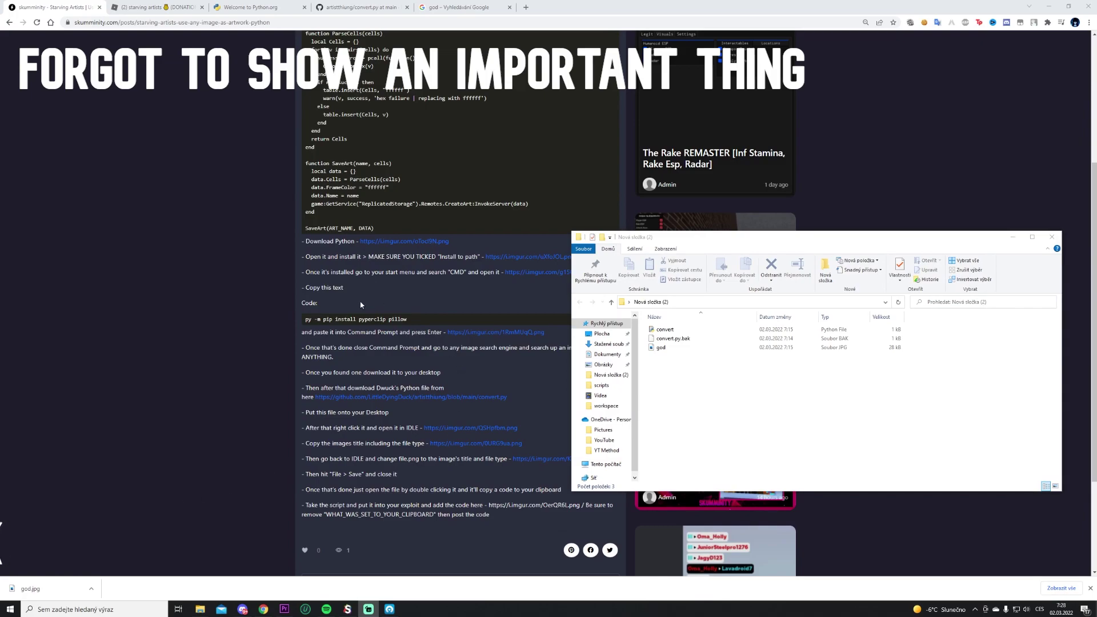
Step: Copy the pip install pyperclip pillow command from the guide and bring up Nová složka (2)
left_click(409, 320)
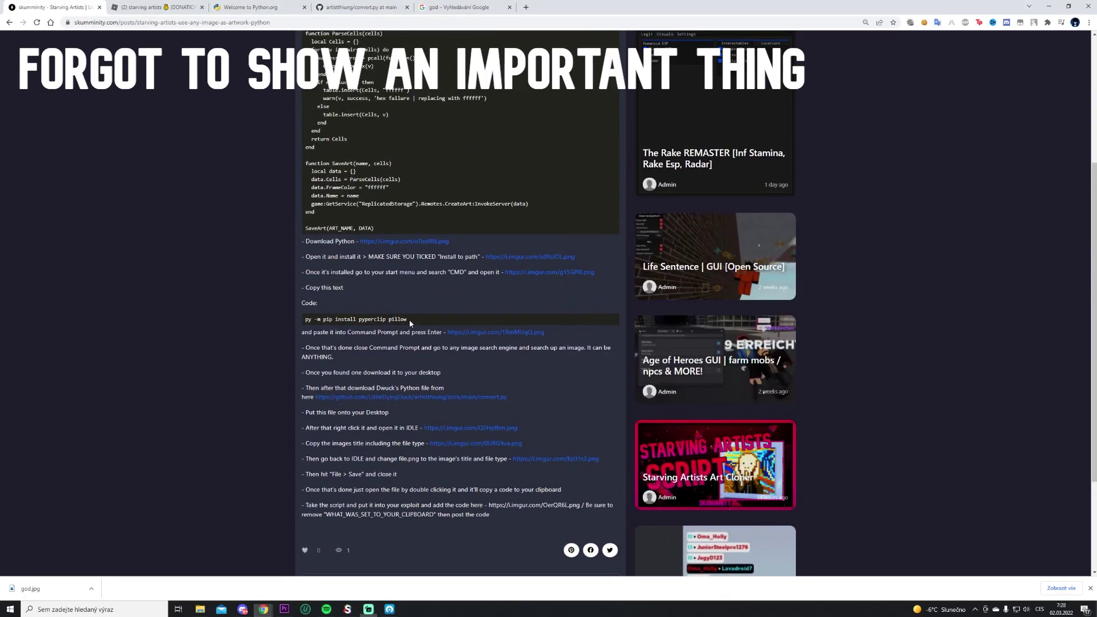
left_click_drag(409, 320, 305, 320)
right_click(327, 319)
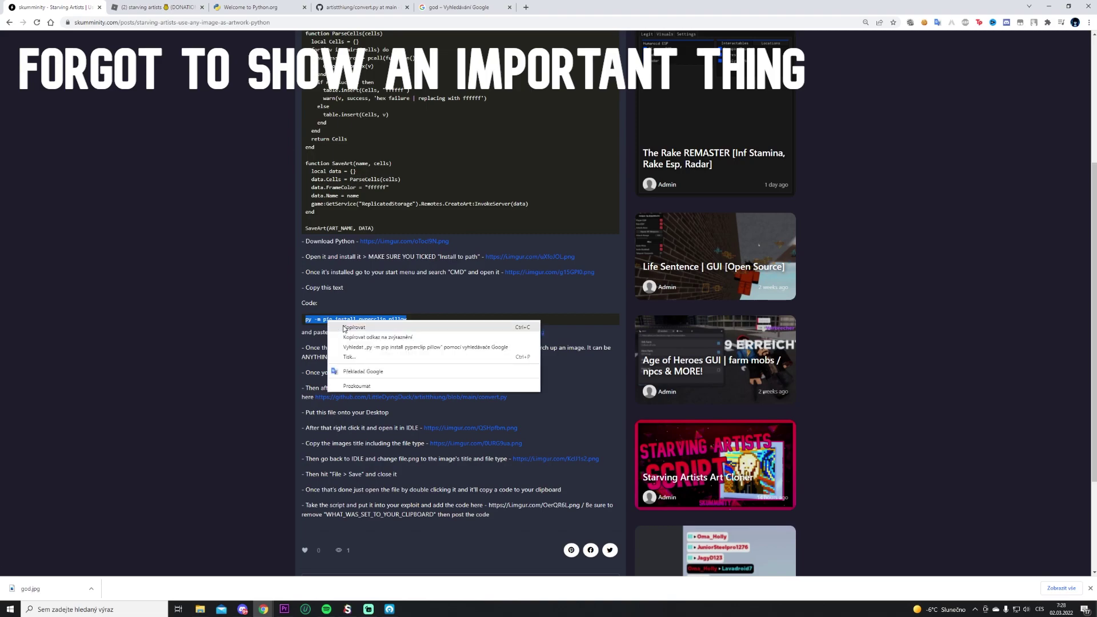
left_click(349, 327)
left_click(391, 609)
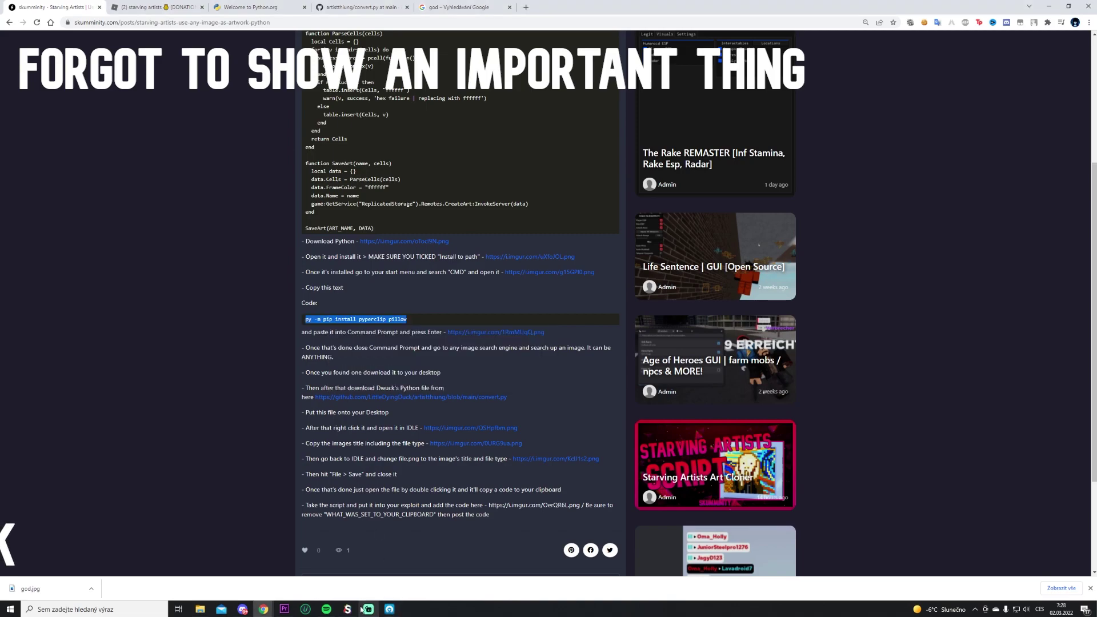
left_click(200, 609)
left_click(318, 574)
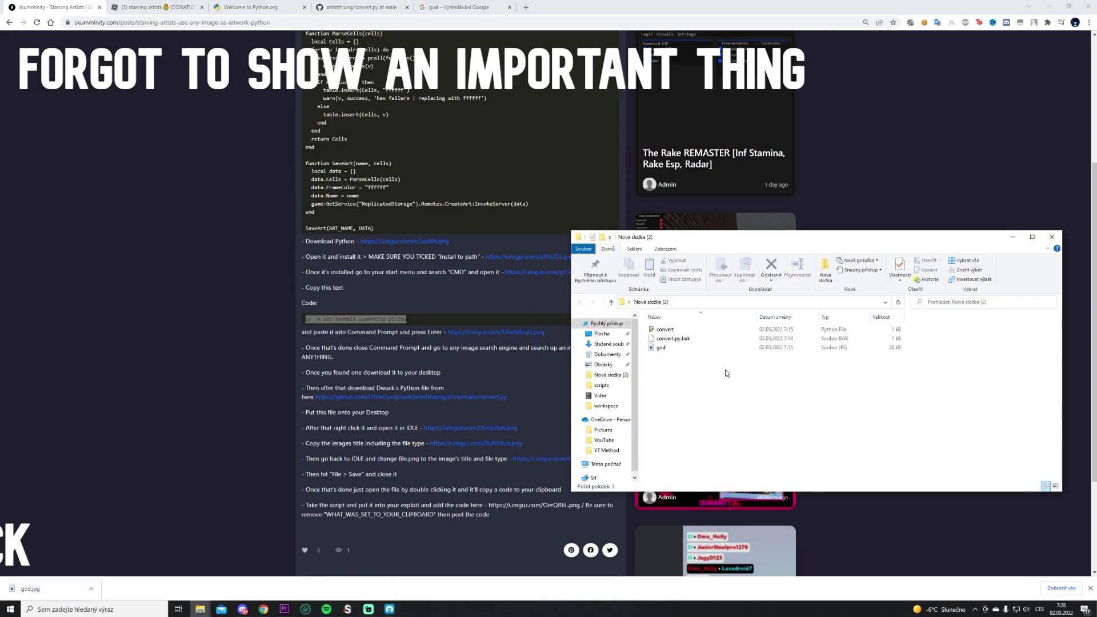
Step: Run py -m pip install pyperclip pillow in PowerShell opened in the folder, then close it
right_click(673, 387, "shift")
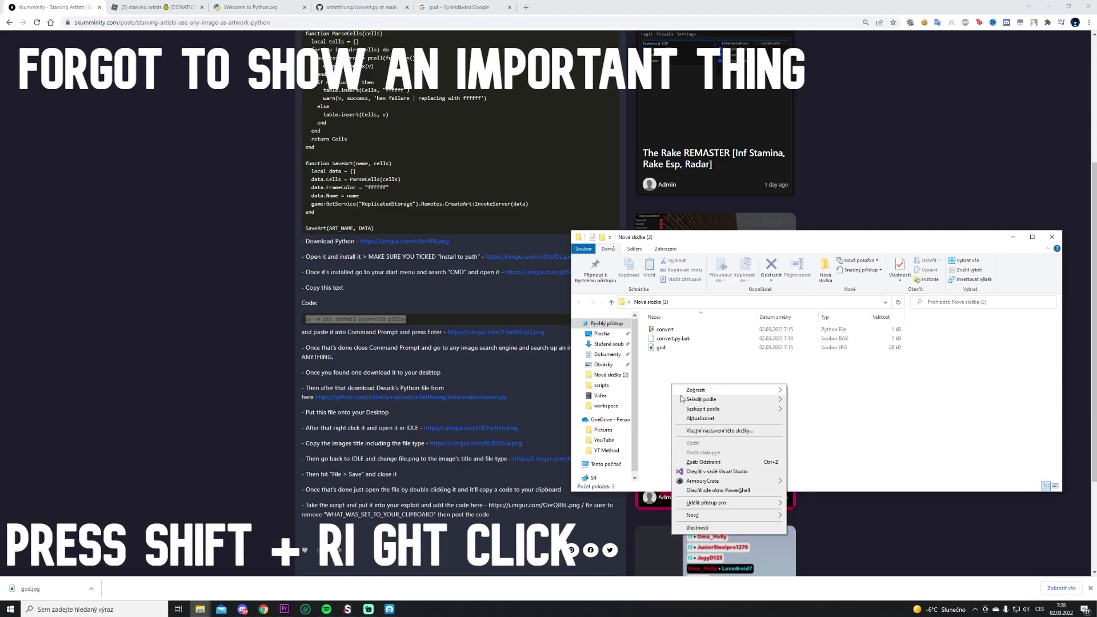
left_click(734, 491)
left_click_drag(239, 19, 787, 240)
left_click(786, 265)
right_click(786, 266)
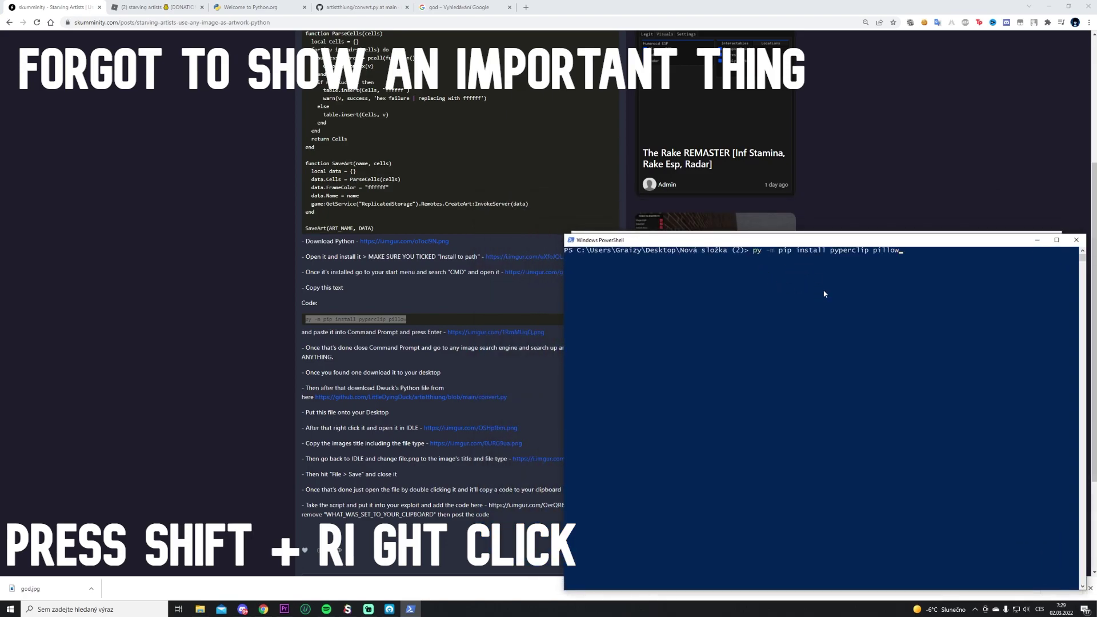
key("Return")
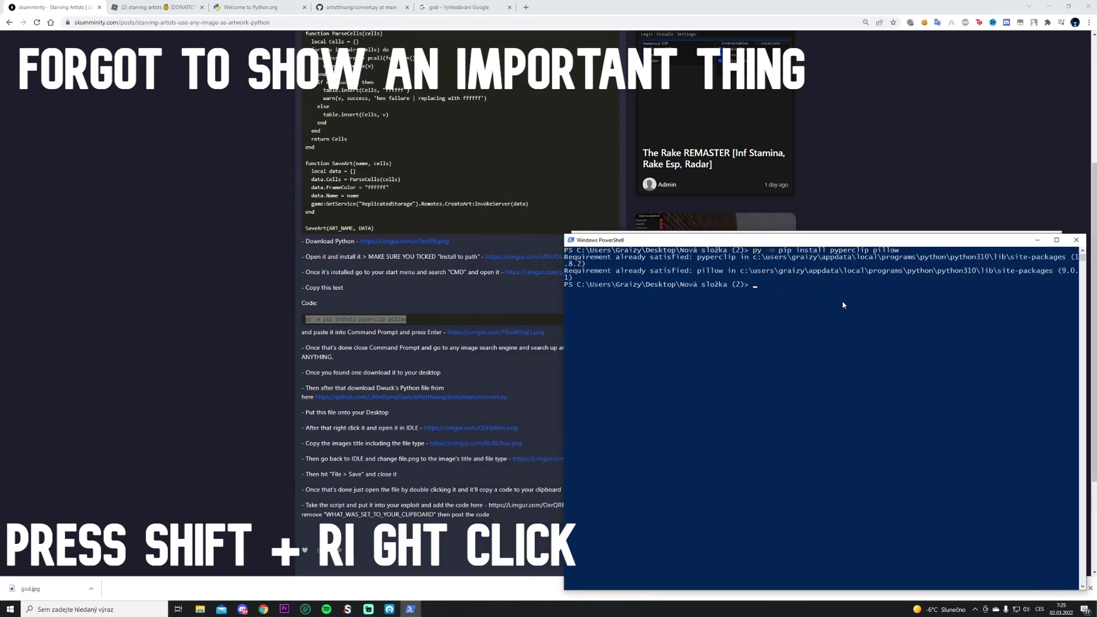
left_click(1076, 240)
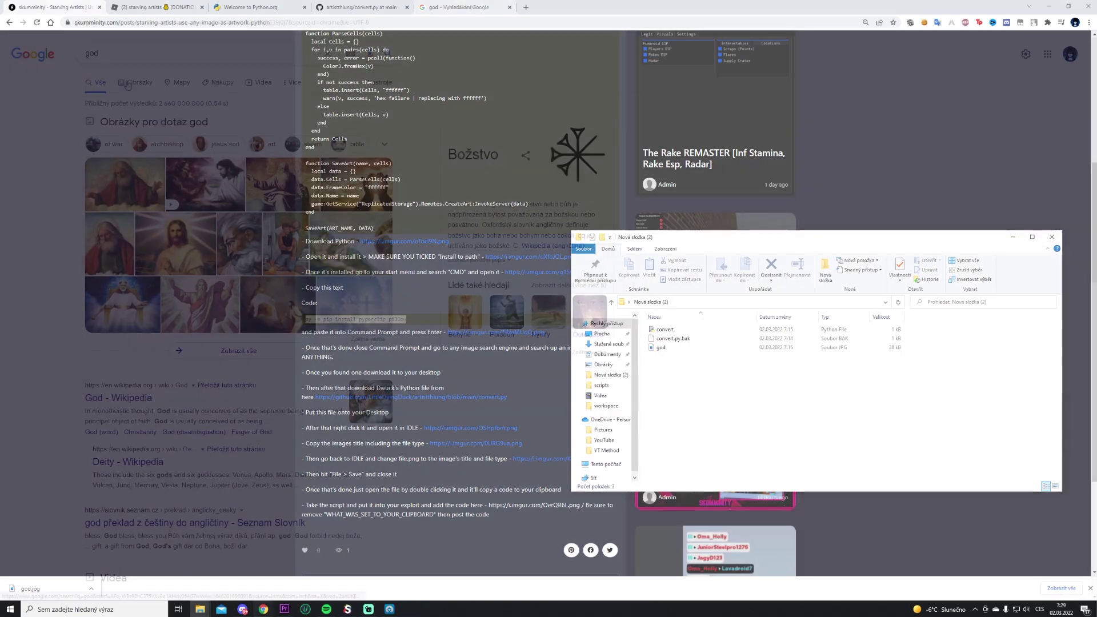
Step: Switch the 'god' search to Images and preview the 'What is the Kingdom of God?' sunset picture
left_click(126, 85)
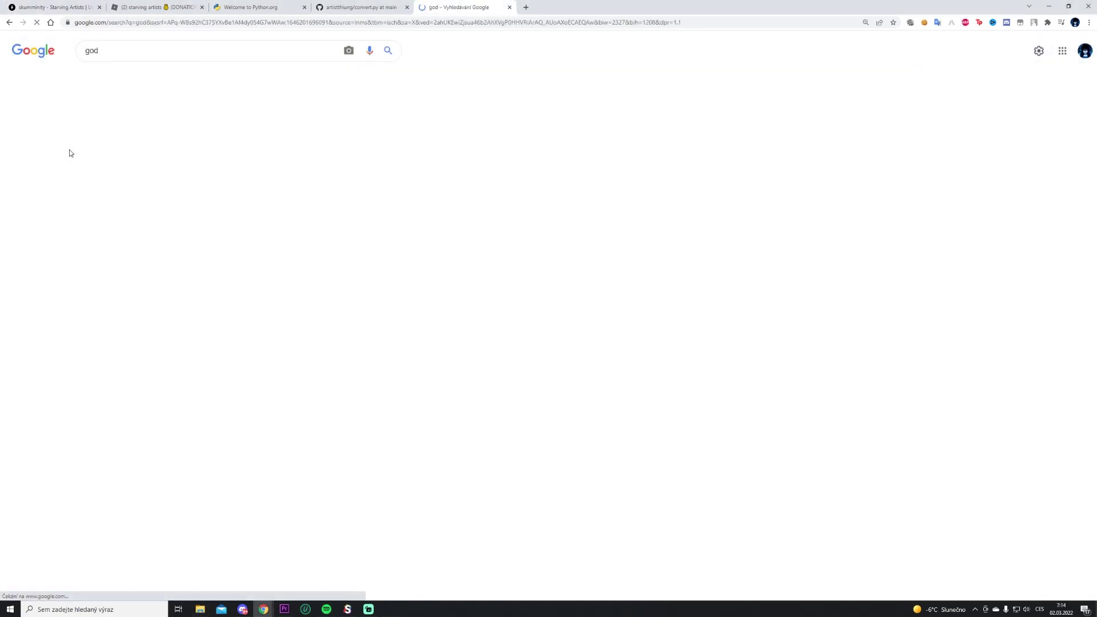
scroll(317, 327, "down", 3)
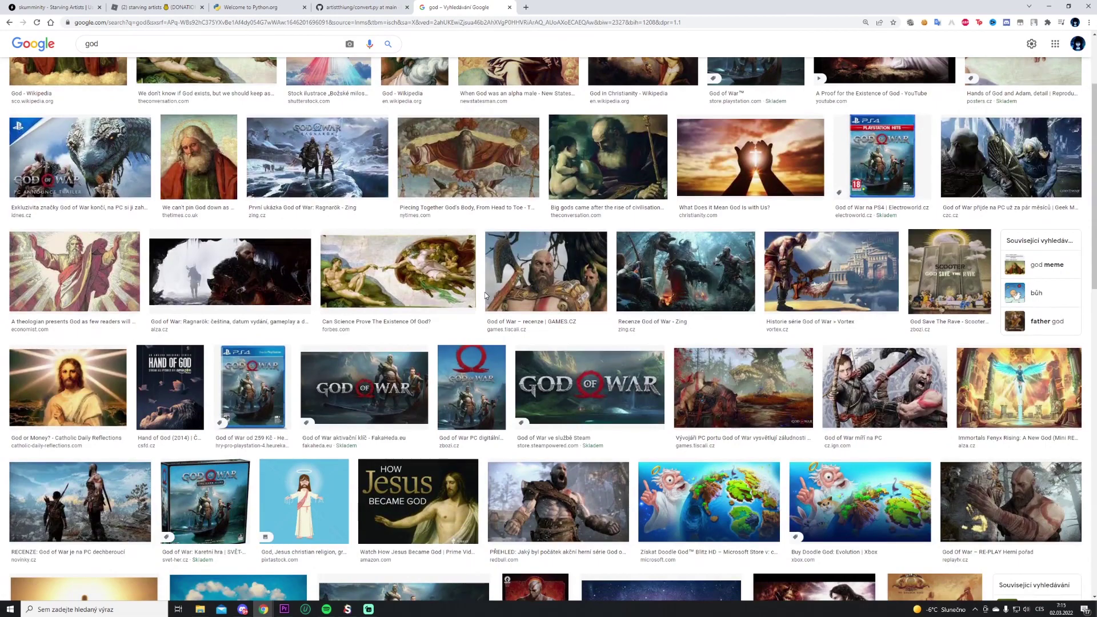
scroll(485, 293, "up", 2)
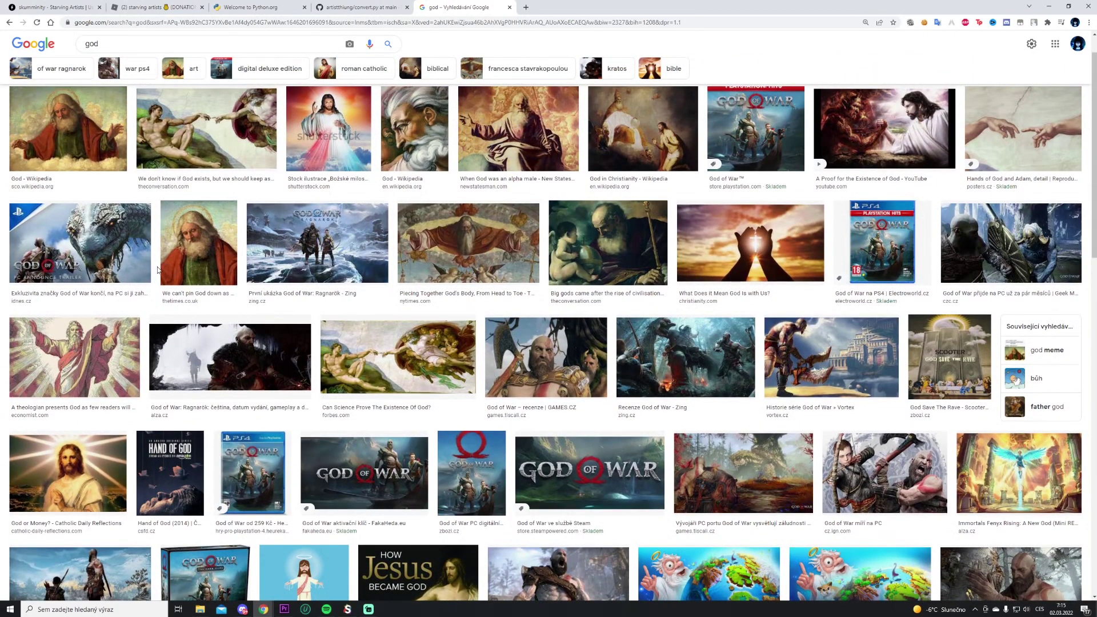
scroll(159, 268, "down", 6)
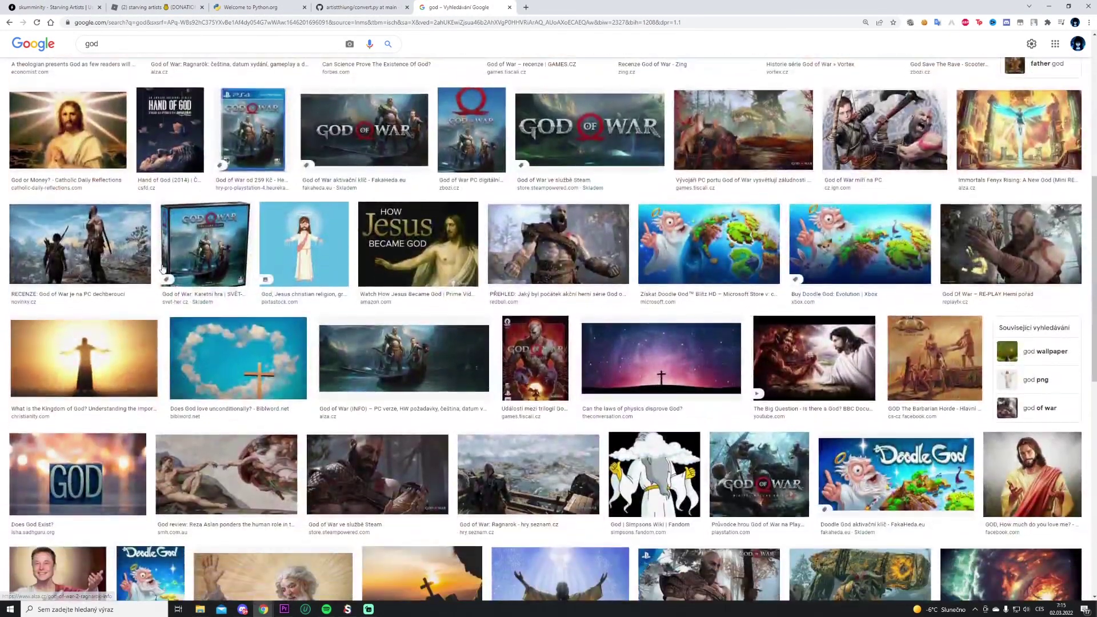
scroll(178, 270, "down", 3)
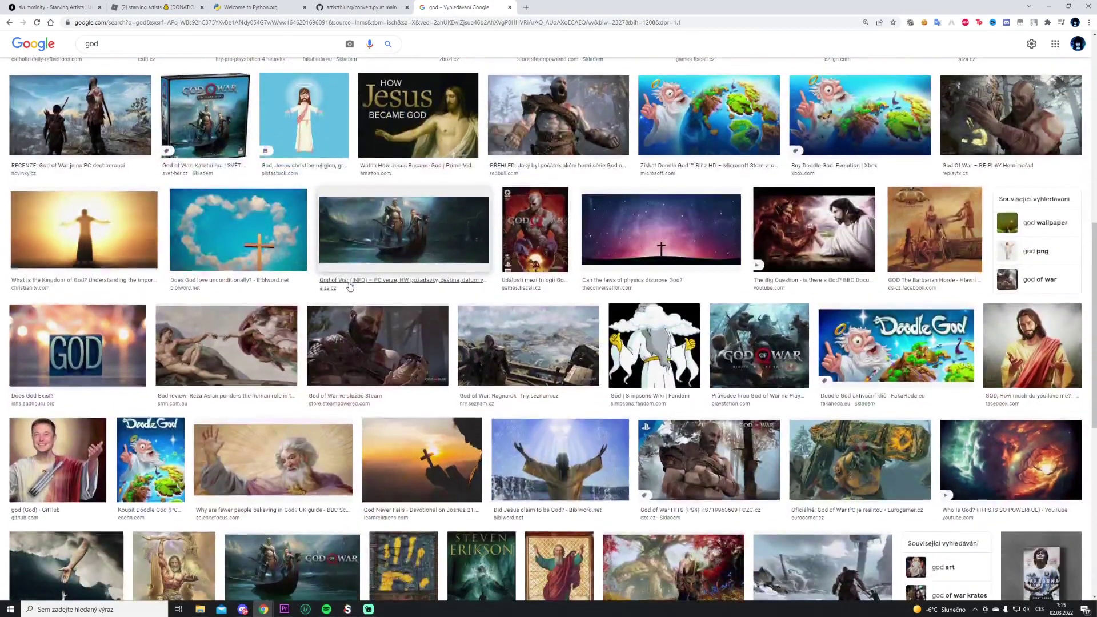
left_click(90, 239)
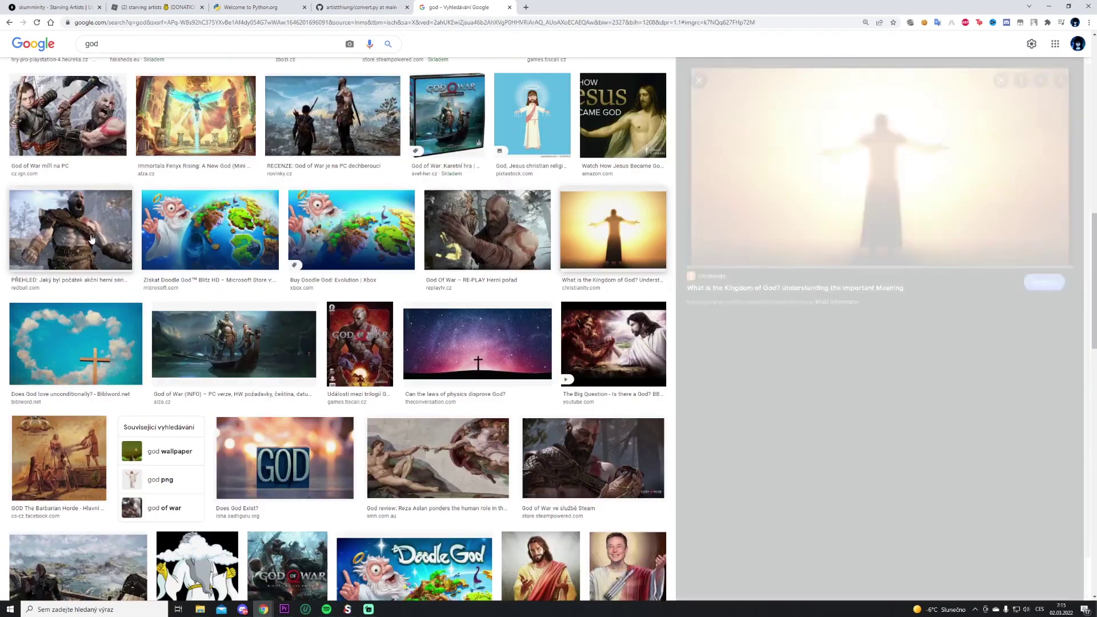
Step: Save the Kingdom of God preview image as 'god' in Desktop > Nová složka (2)
right_click(860, 175)
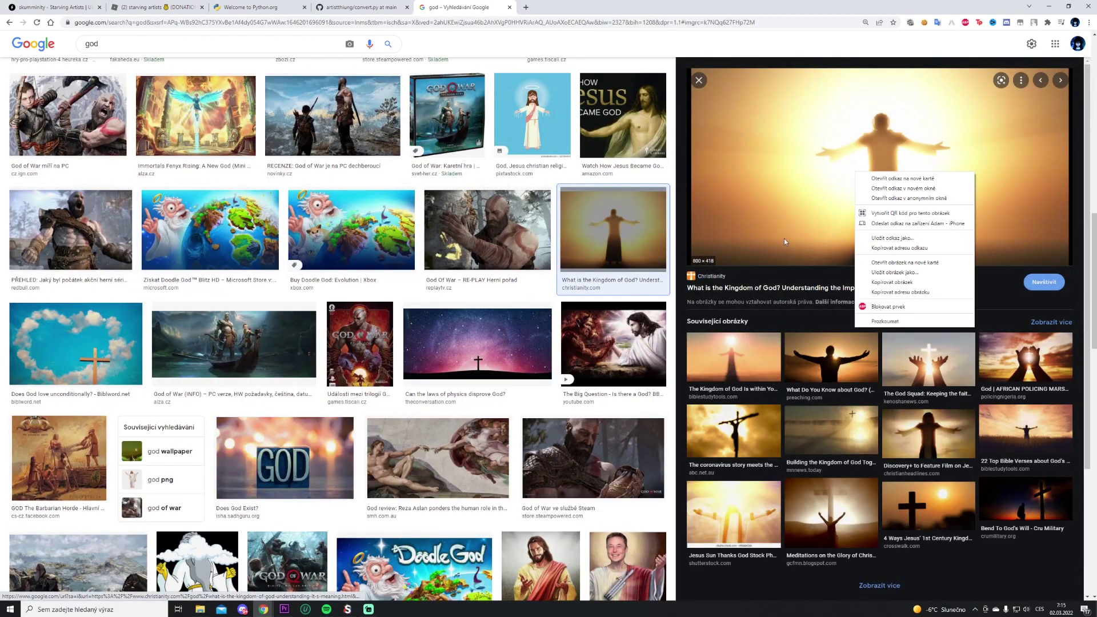
left_click(888, 272)
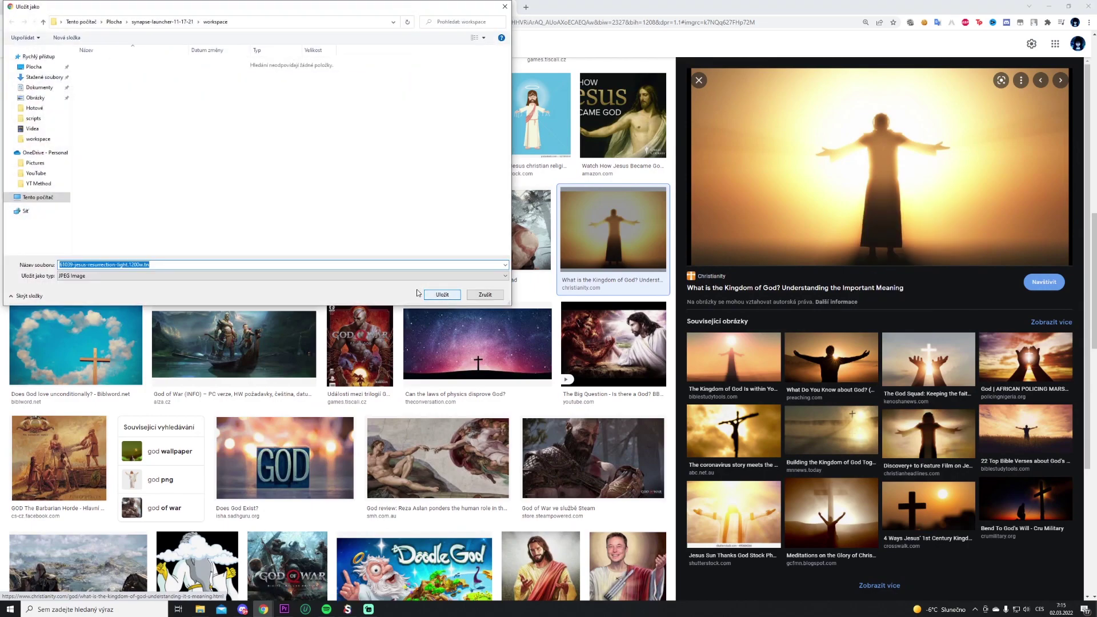
type("god")
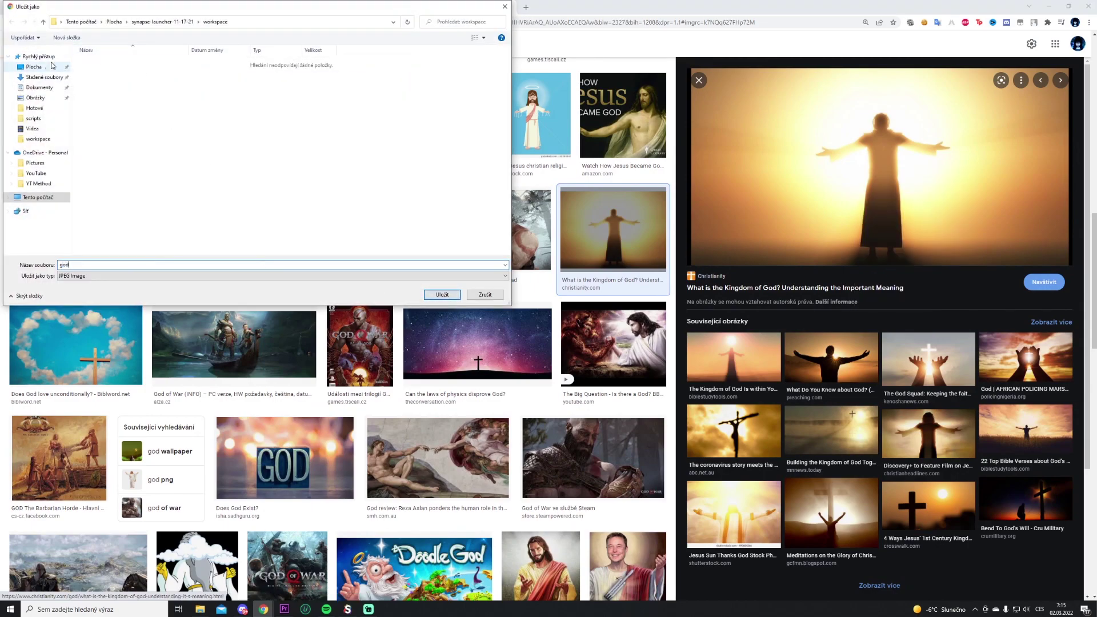
left_click(36, 67)
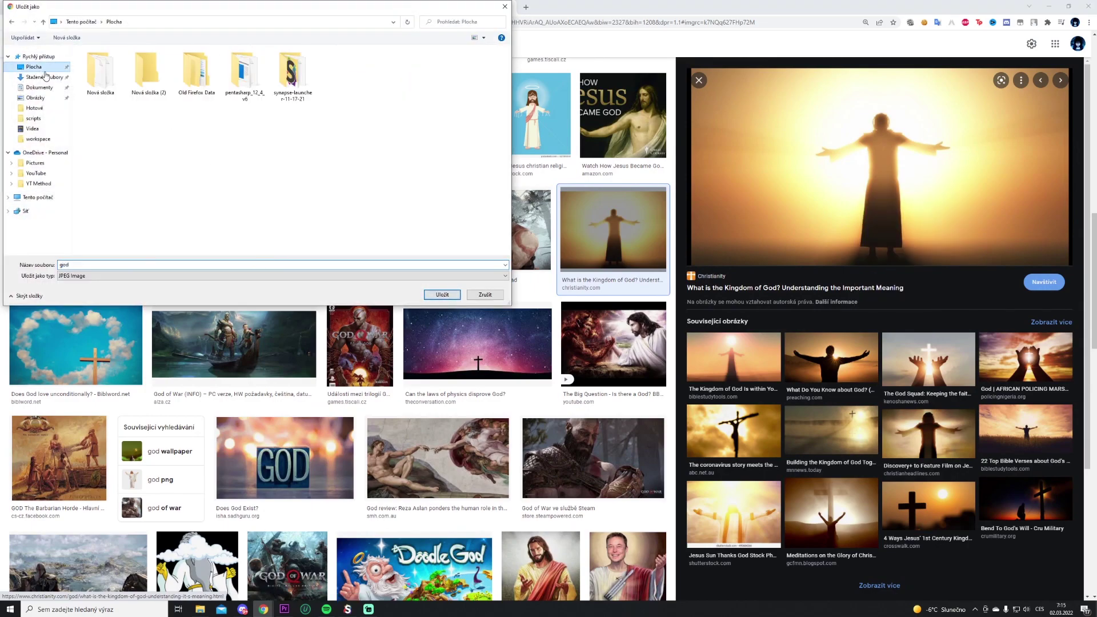
double_click(101, 71)
left_click(13, 23)
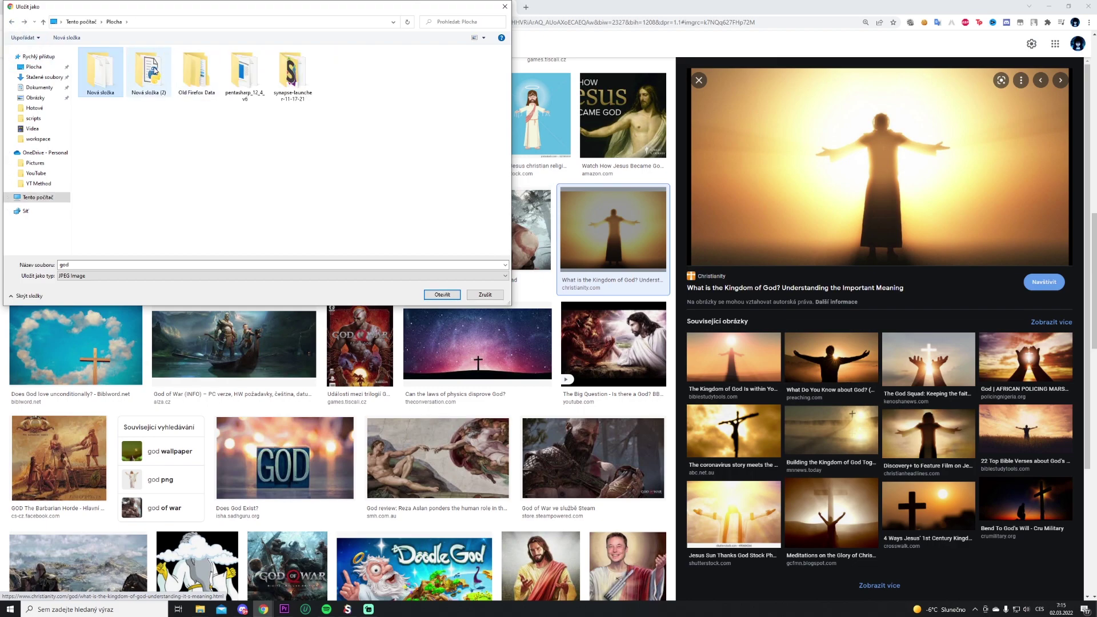
double_click(153, 71)
left_click(439, 297)
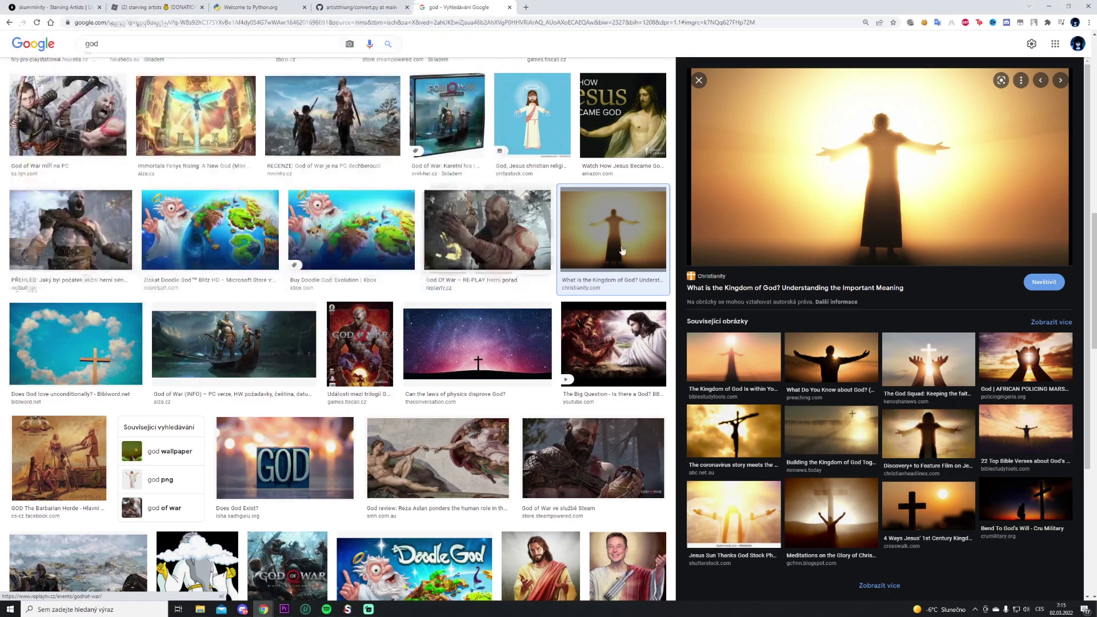
Step: Open convert.py in Notepad++ beside the Nová složka (2) folder window
left_click(1049, 6)
right_click(507, 317)
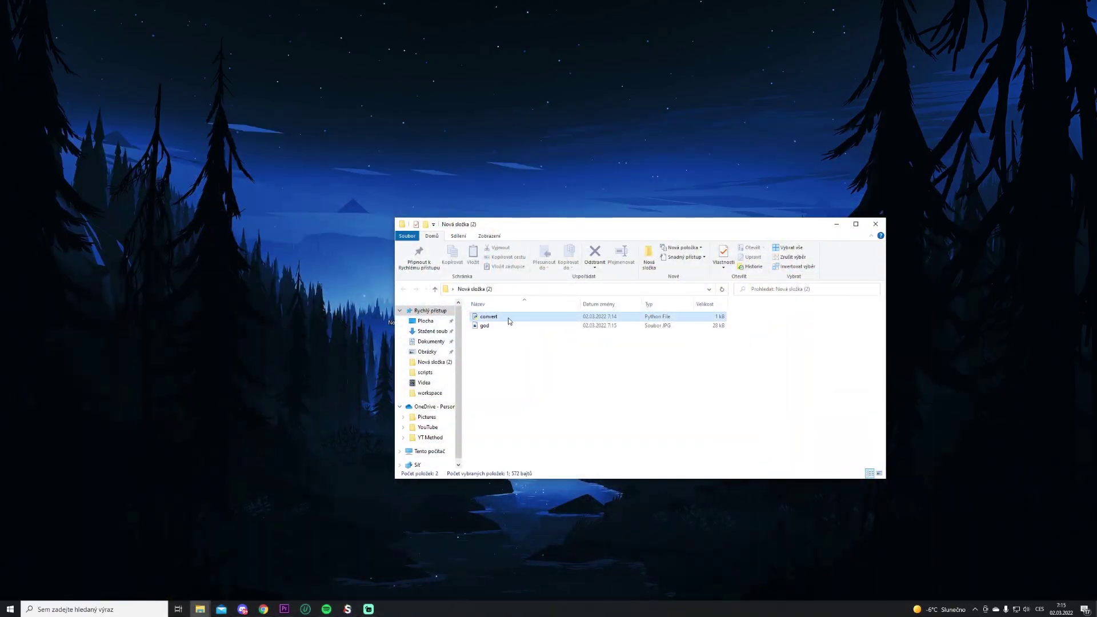
left_click(537, 353)
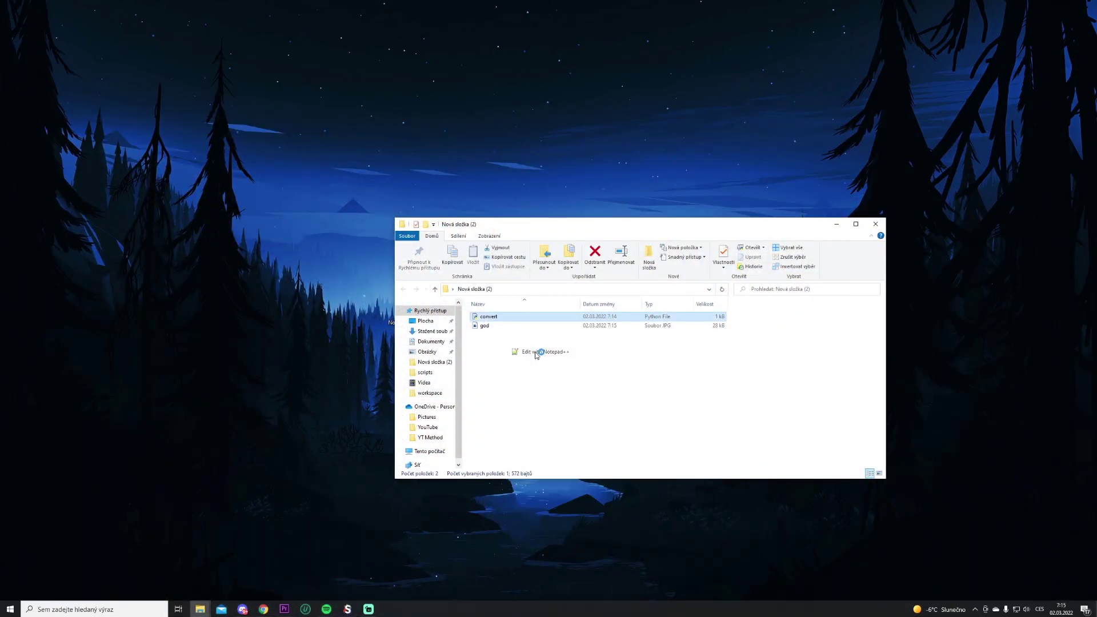
left_click_drag(434, 170, 287, 196)
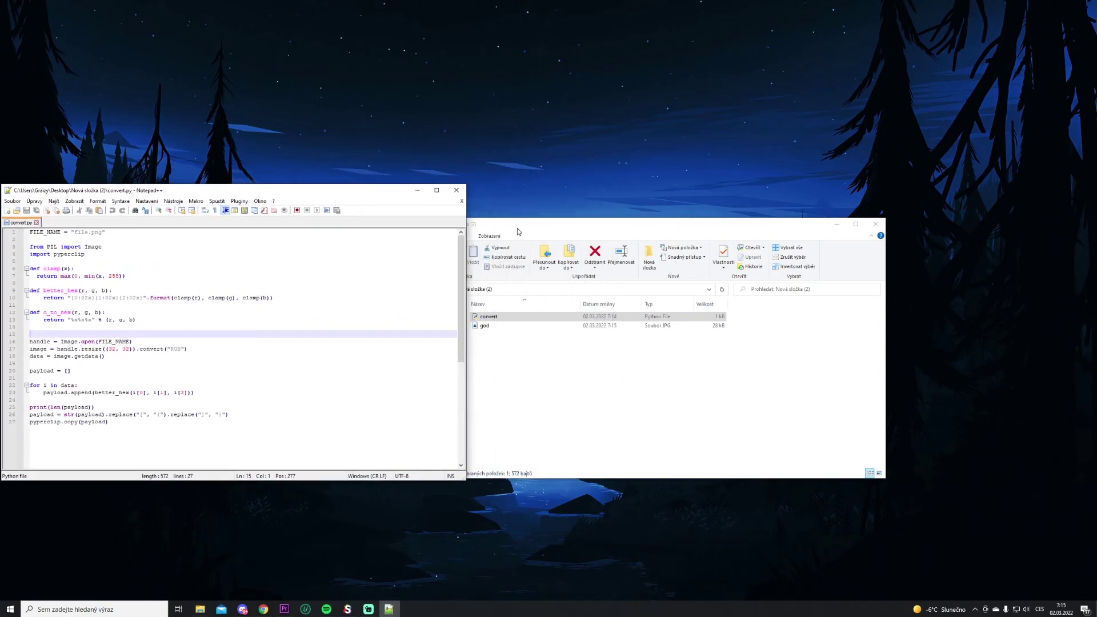
left_click_drag(517, 228, 605, 237)
Step: Replace file.png with god.jpg in the FILE_NAME line, save, and close Notepad++
left_click(88, 232)
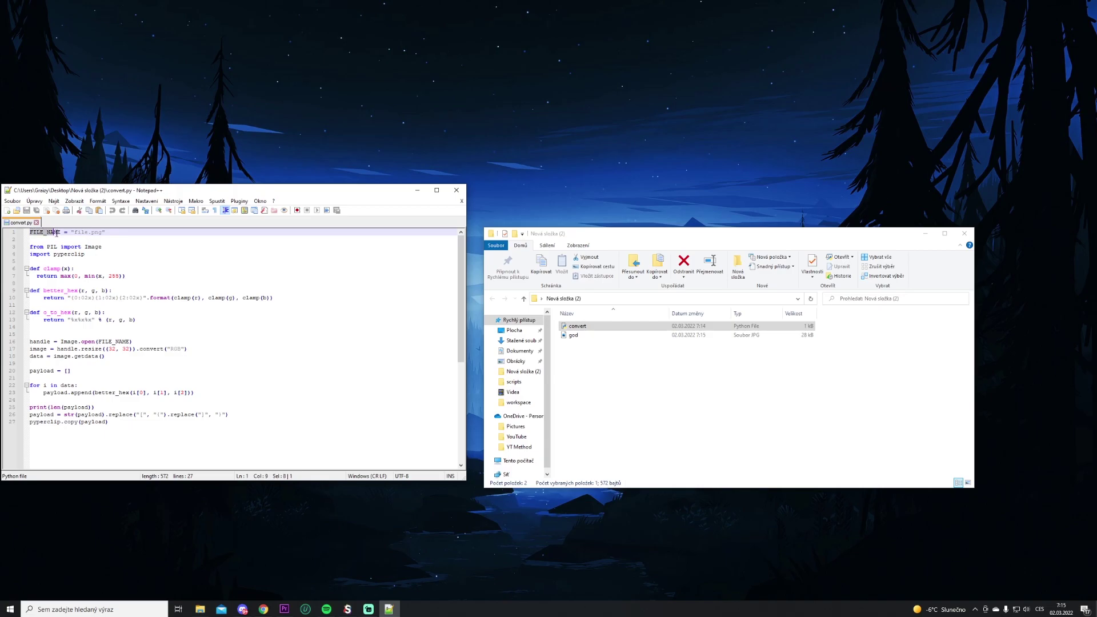
left_click(76, 234)
left_click(577, 336)
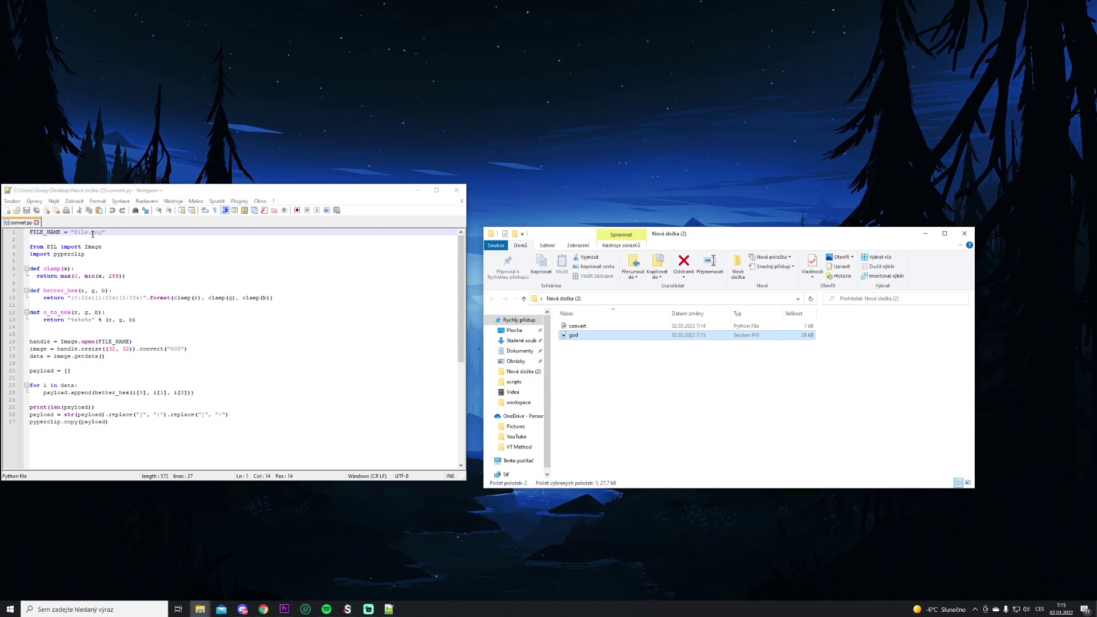
left_click_drag(103, 232, 89, 232)
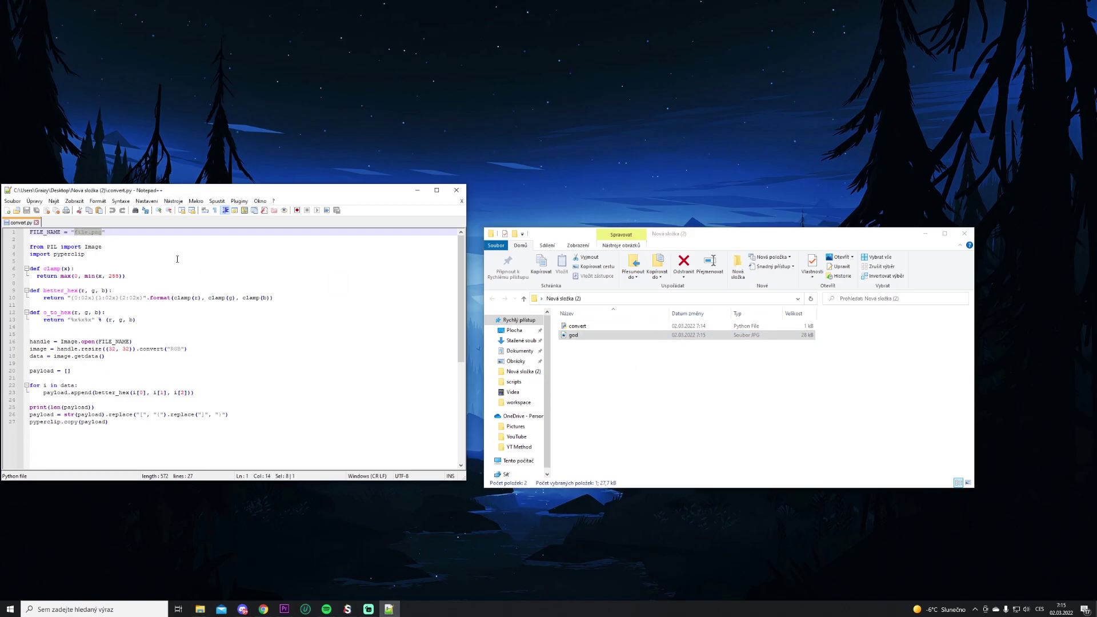
type("god.jpg")
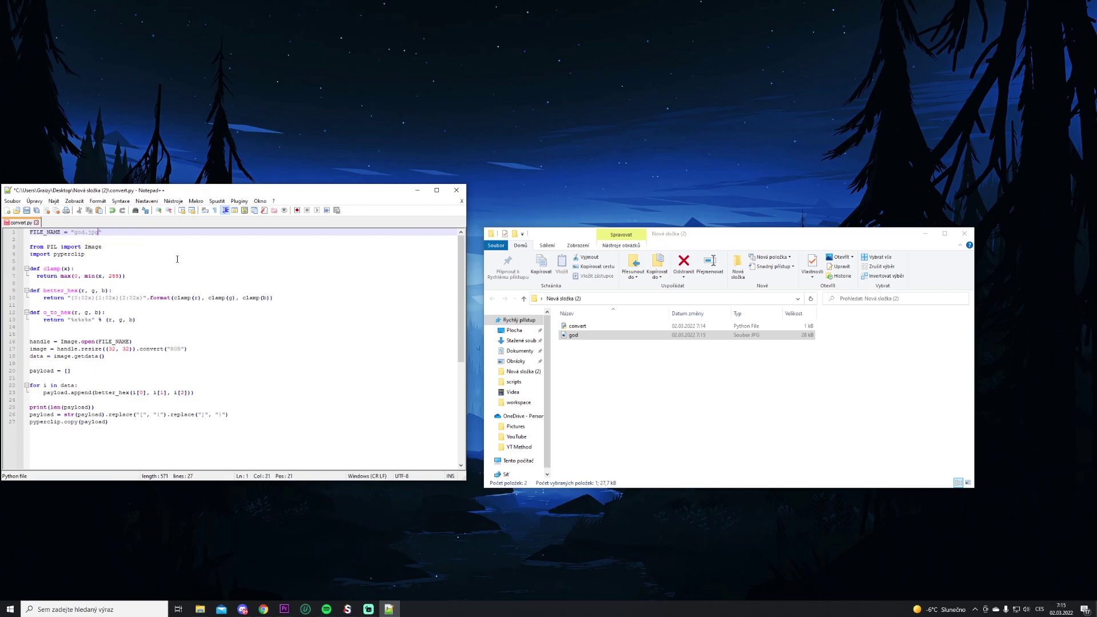
key("ctrl+s")
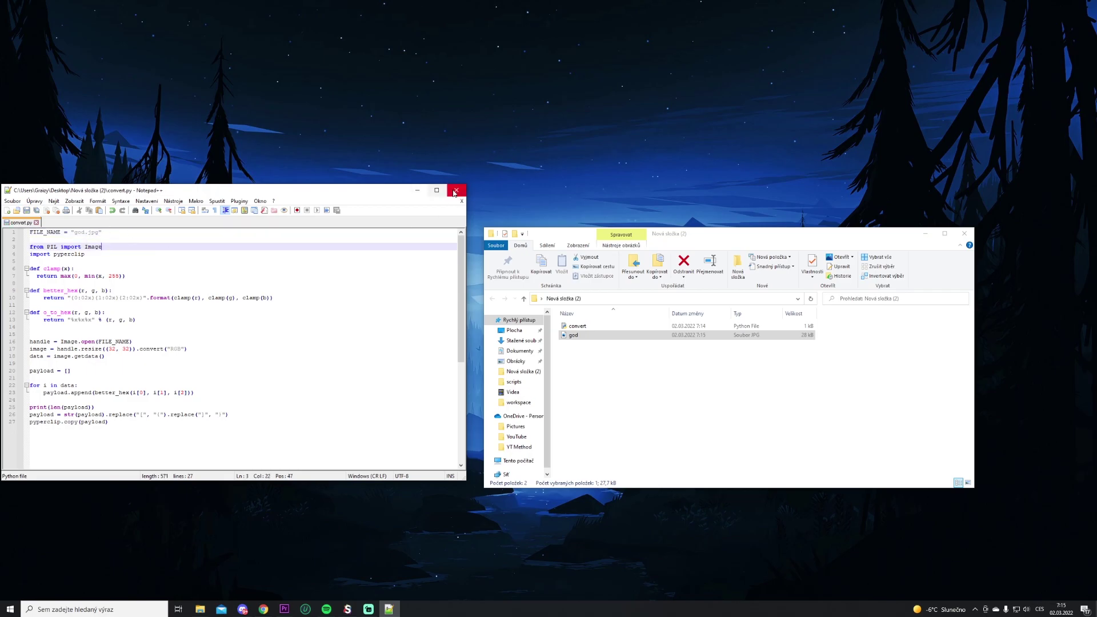
left_click(456, 189)
Step: Launch the Starving Artists game from its Chrome page
mouse_move(263, 607)
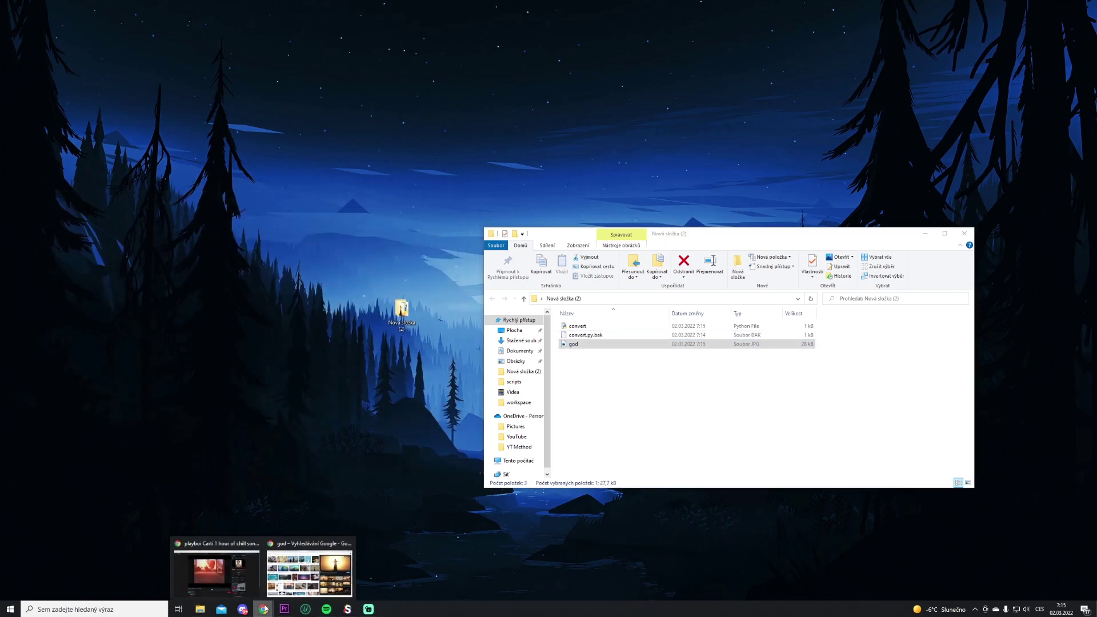
left_click(286, 574)
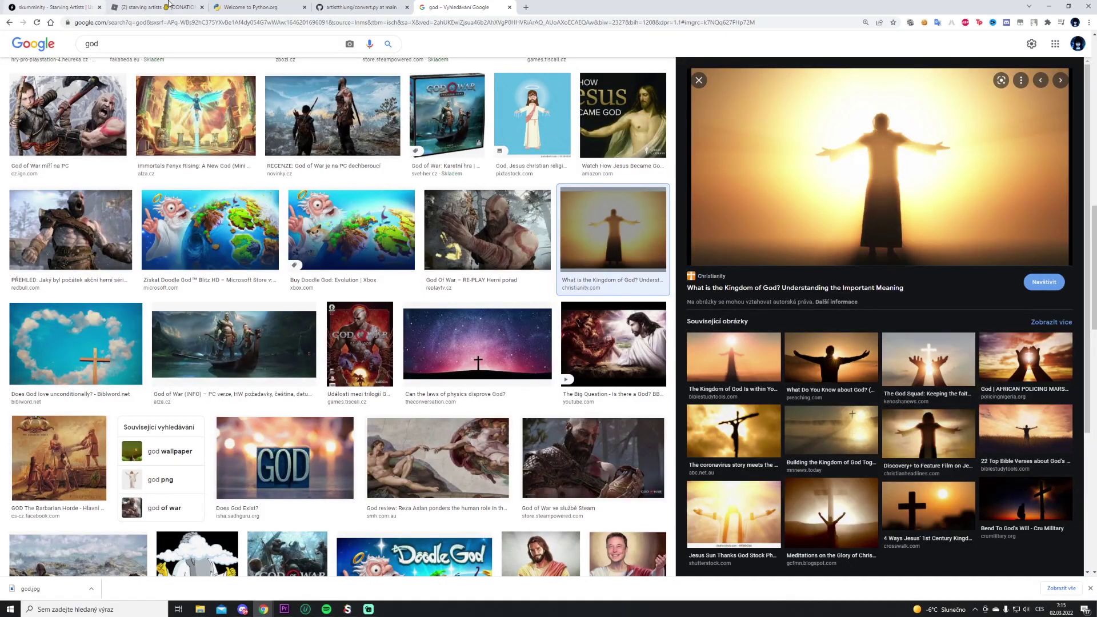
left_click(197, 6)
left_click(639, 161)
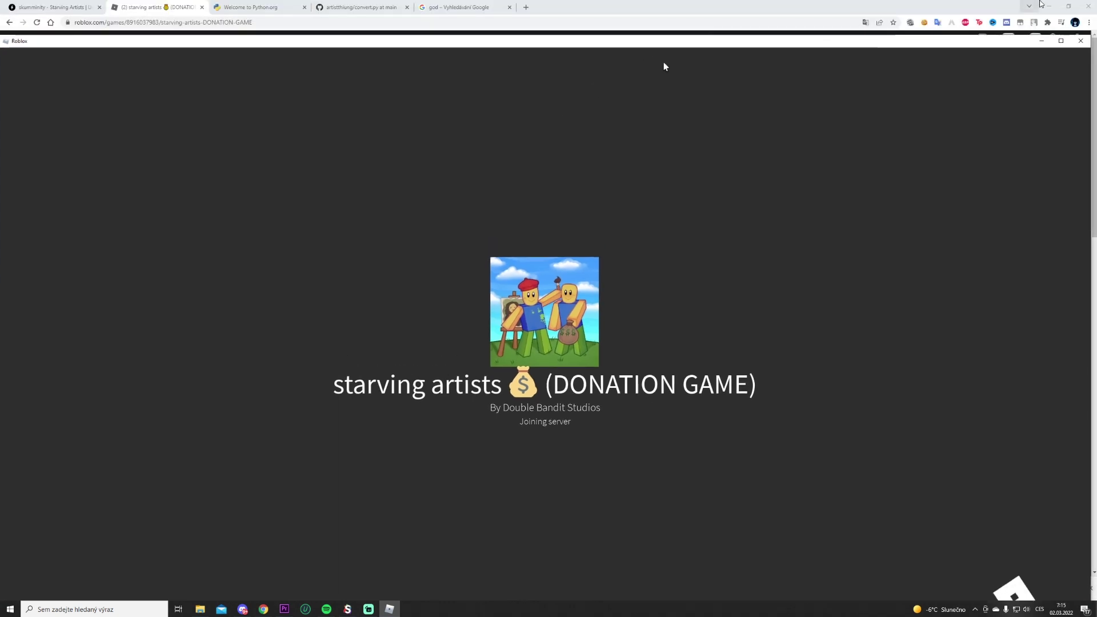
Step: Arrange the windows with the image folder on the left and Roblox on the right
double_click(664, 27)
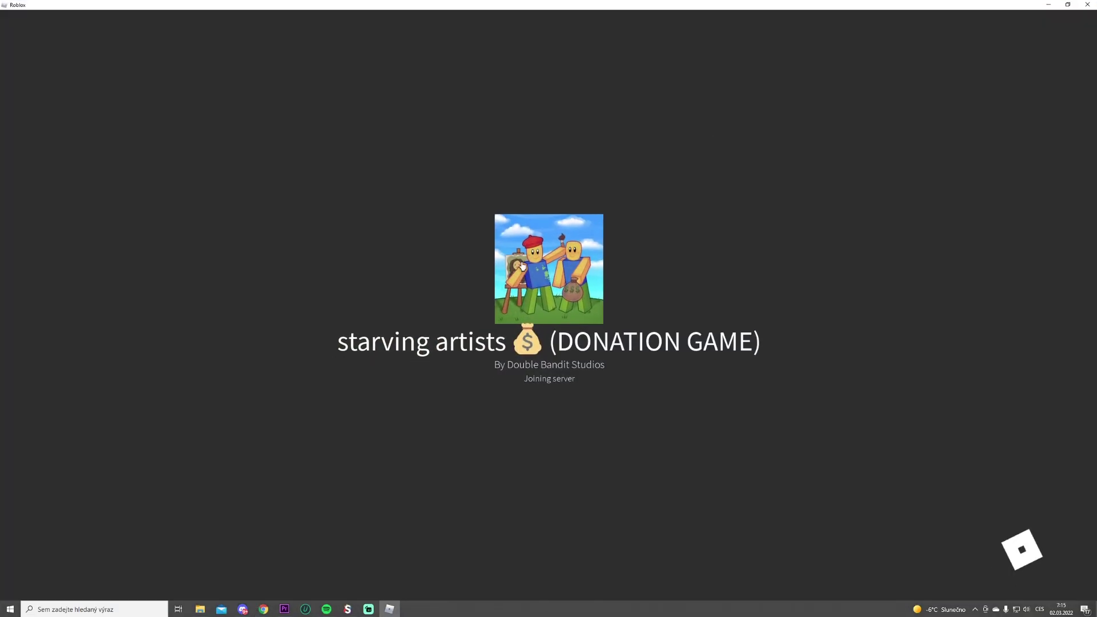
double_click(367, 12)
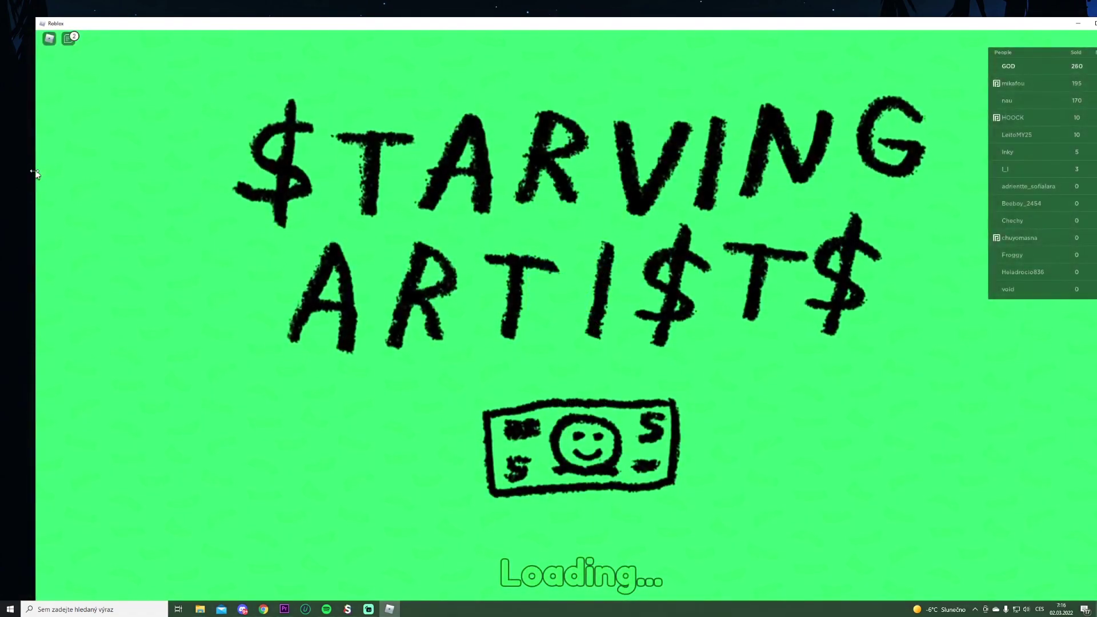
mouse_move(35, 173)
left_mouse_down()
mouse_move(399, 306)
mouse_move(637, 297)
left_mouse_up()
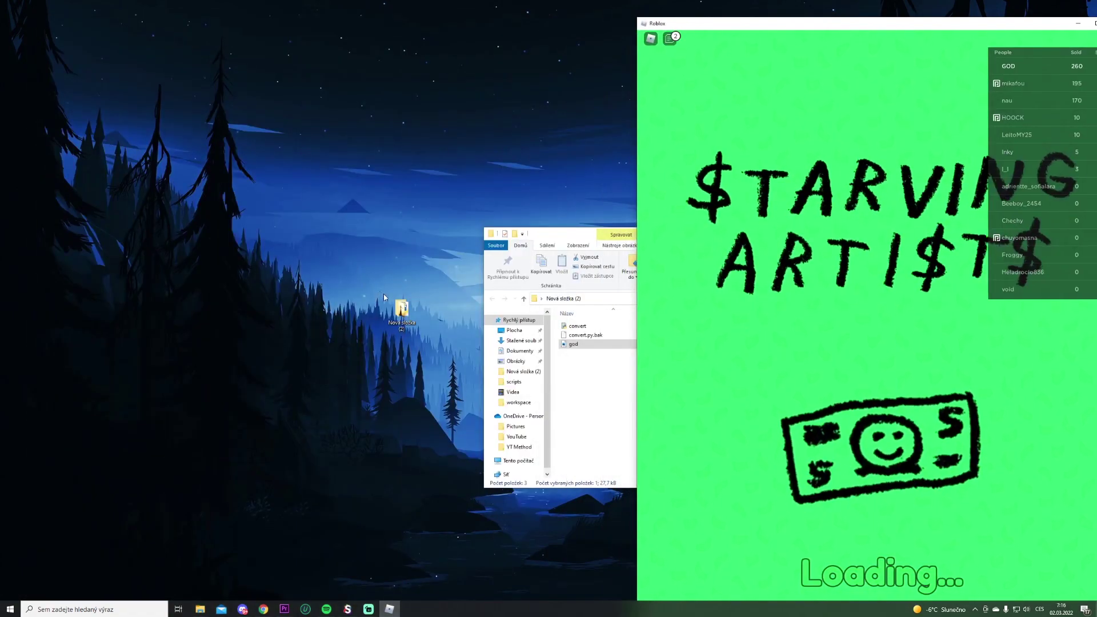
left_click_drag(550, 235, 136, 224)
mouse_move(709, 23)
left_mouse_down()
mouse_move(553, 13)
mouse_move(617, 17)
left_mouse_up()
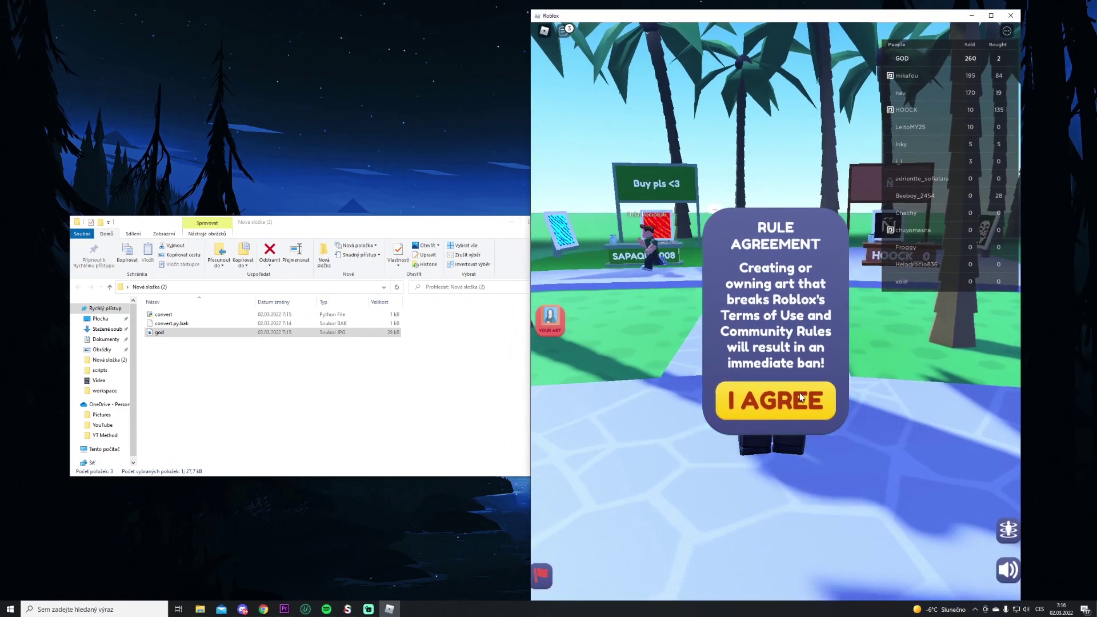
Step: Accept the game's rule agreement and walk the character to the art booth
left_click(801, 397)
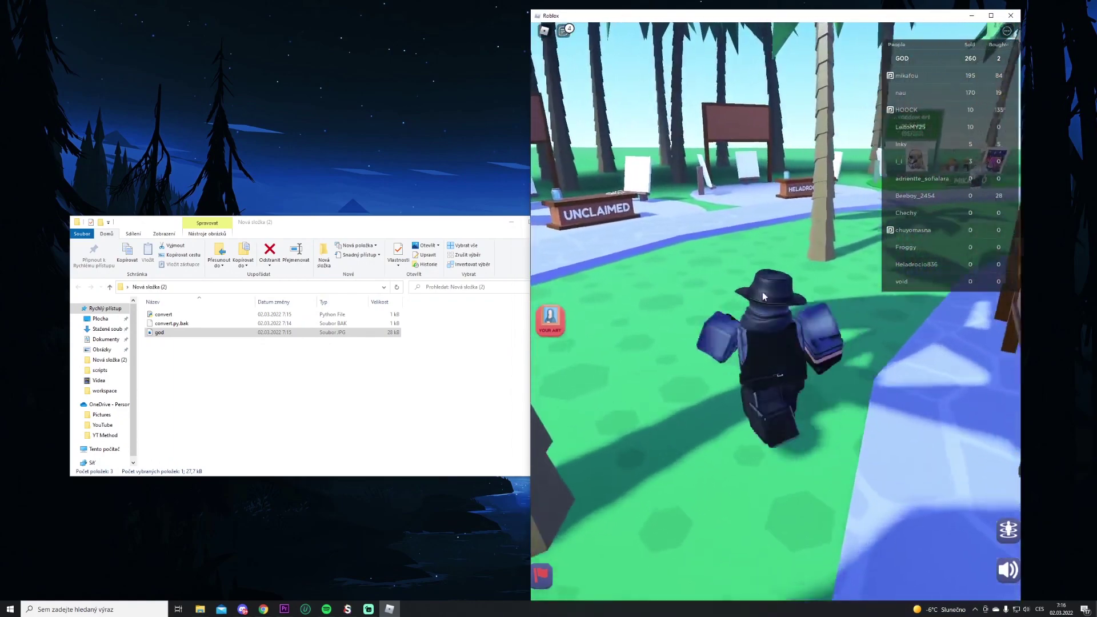
key("w")
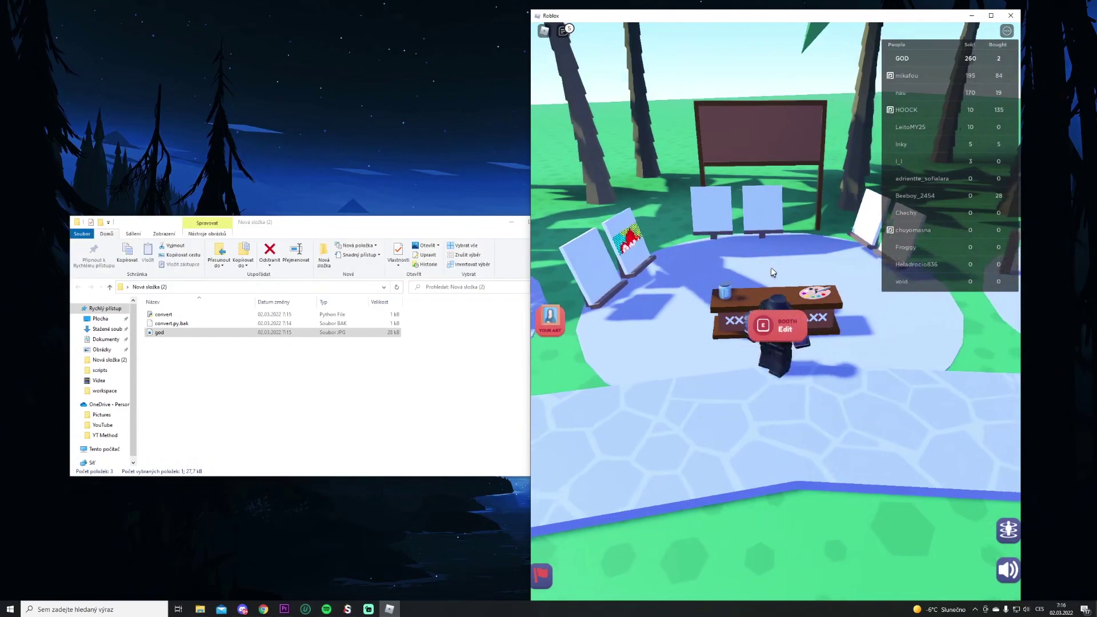
key("e")
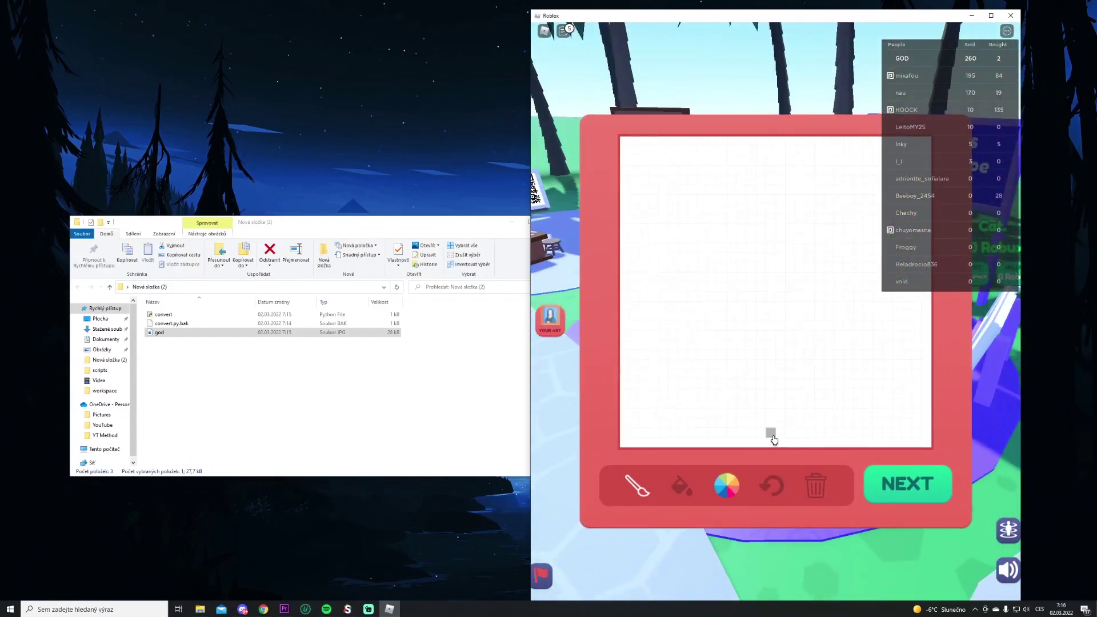
key("Escape")
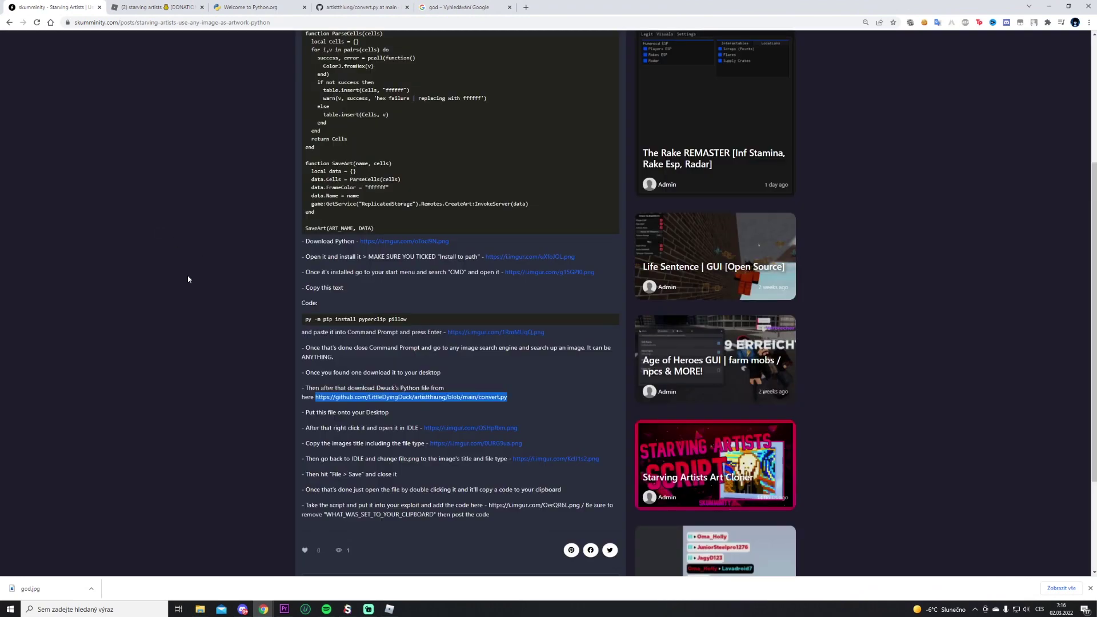
Step: Copy the Lua art script code block from the tutorial post and return to Roblox
scroll(222, 305, "down", 2)
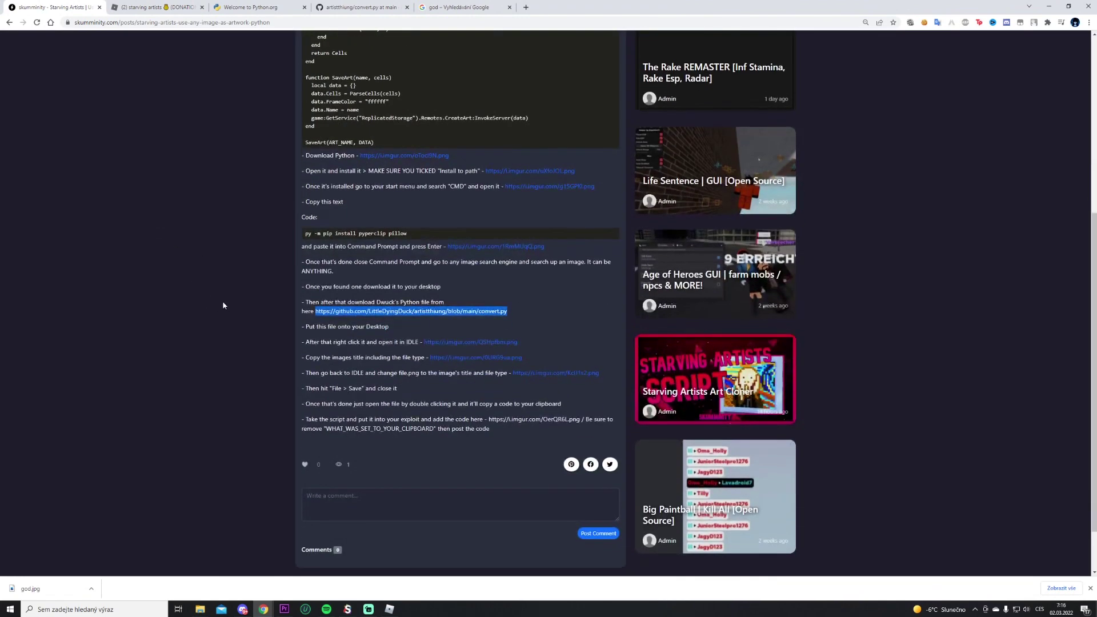
scroll(765, 306, "up", 5)
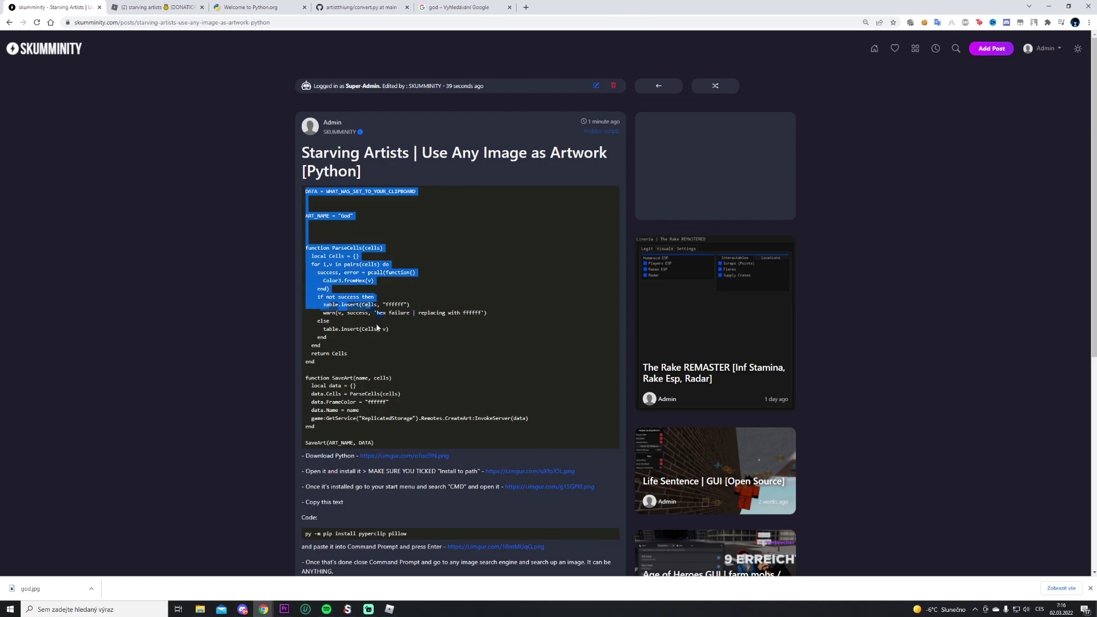
right_click(399, 444)
left_click(412, 426)
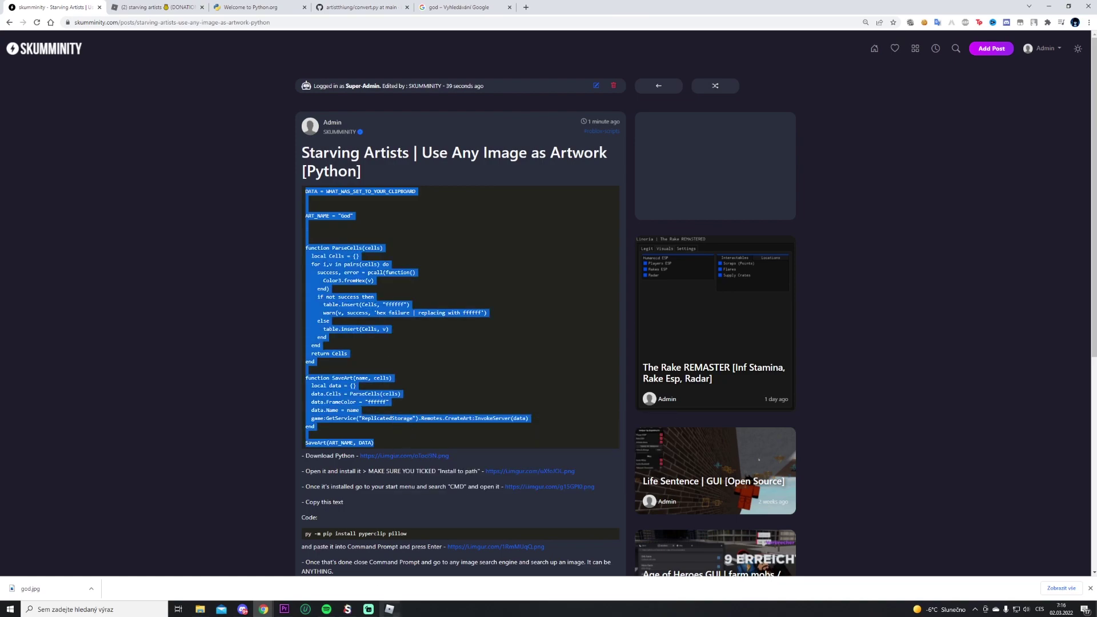
left_click(348, 609)
Step: Paste the tutorial's Lua art script into the Synapse X executor
left_click(1049, 6)
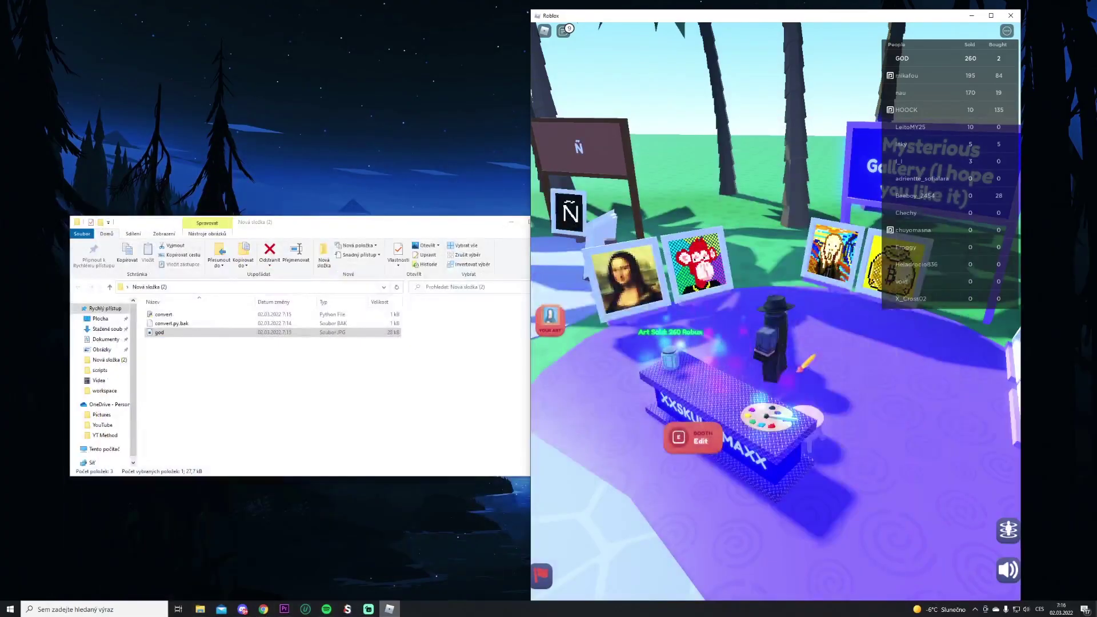
left_click(350, 609)
key("ctrl+v")
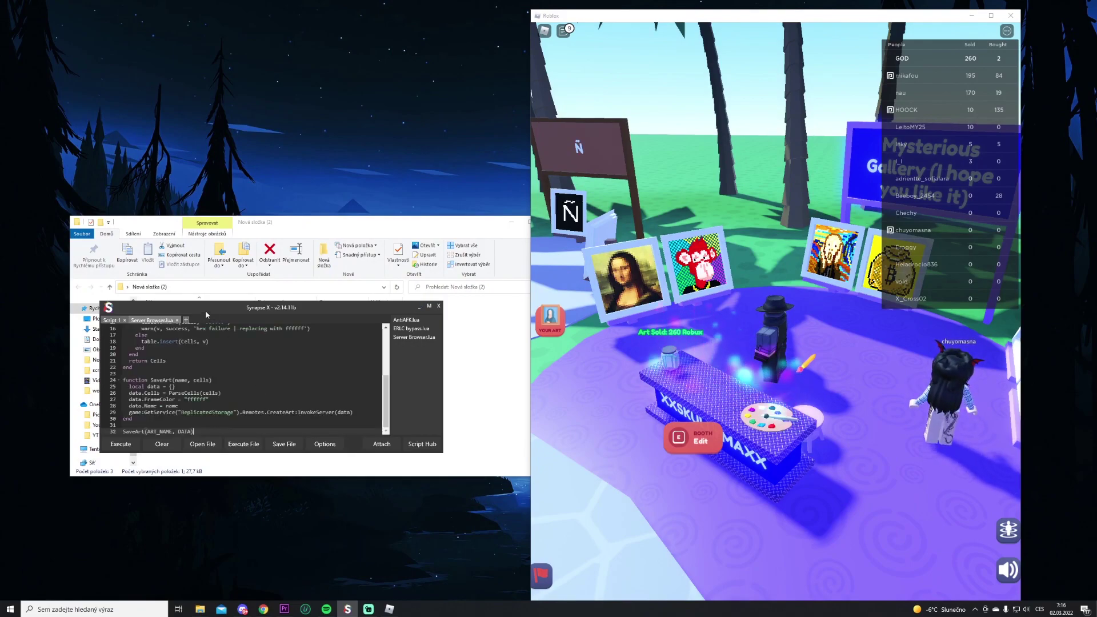
mouse_move(204, 307)
left_mouse_down()
mouse_move(186, 324)
mouse_move(163, 421)
left_mouse_up()
scroll(371, 407, "up", 5)
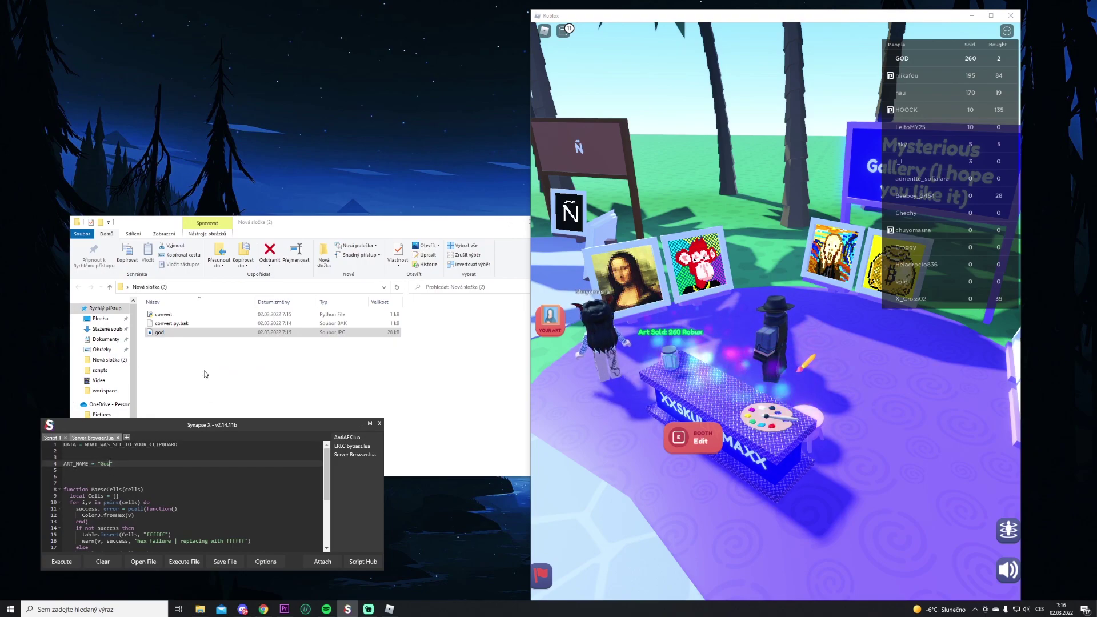
Step: Run convert.py to copy the image's colour data, then go to the script's DATA line
left_click(206, 374)
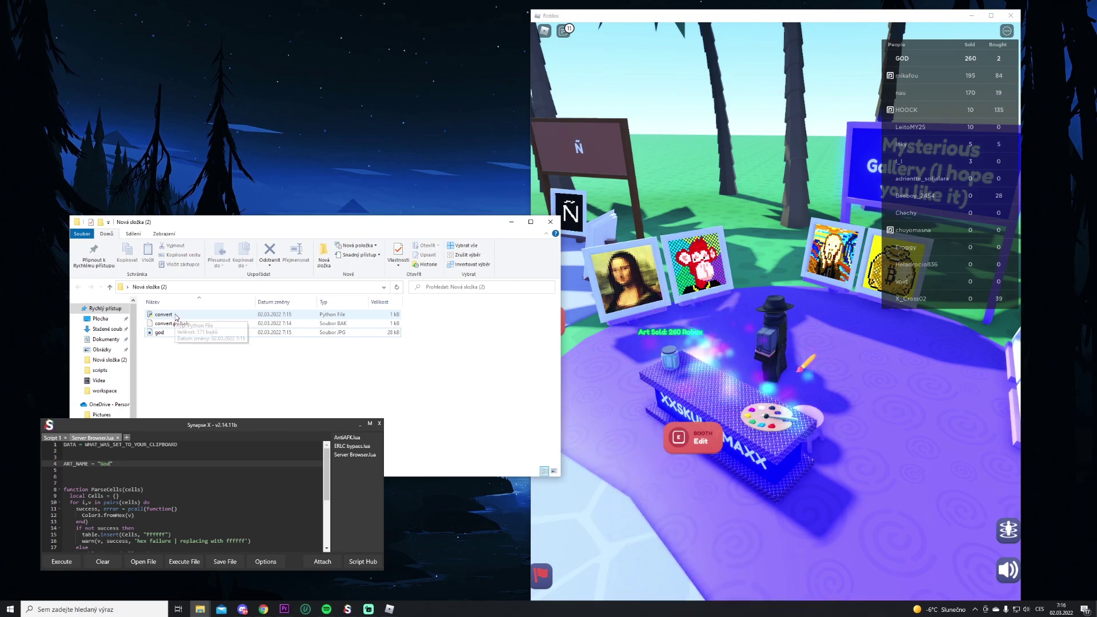
left_click_drag(183, 231, 149, 173)
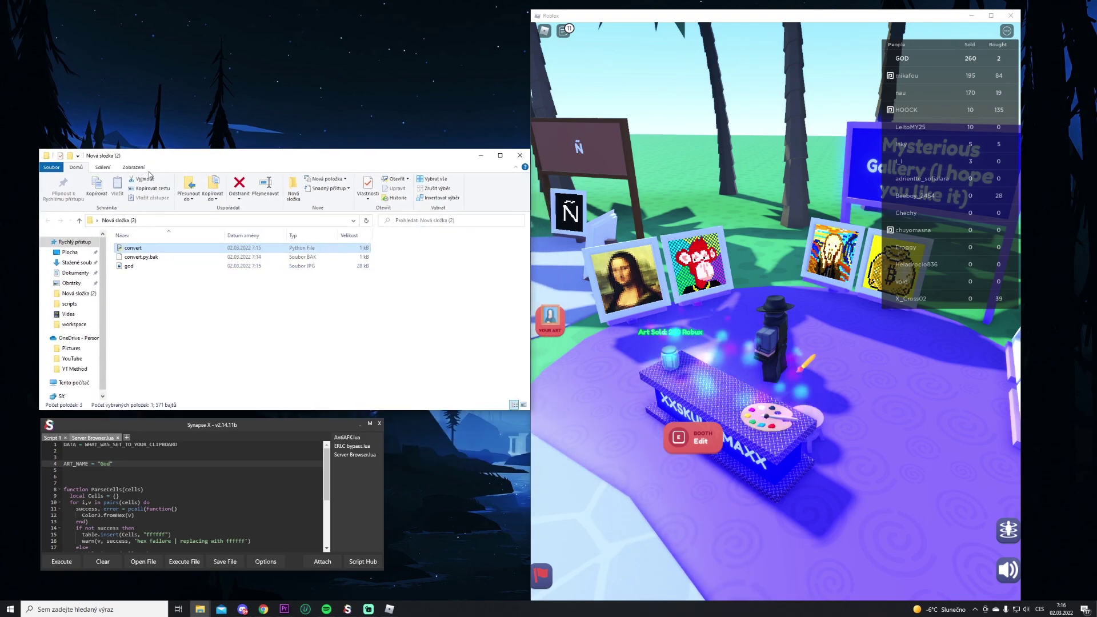
double_click(155, 252)
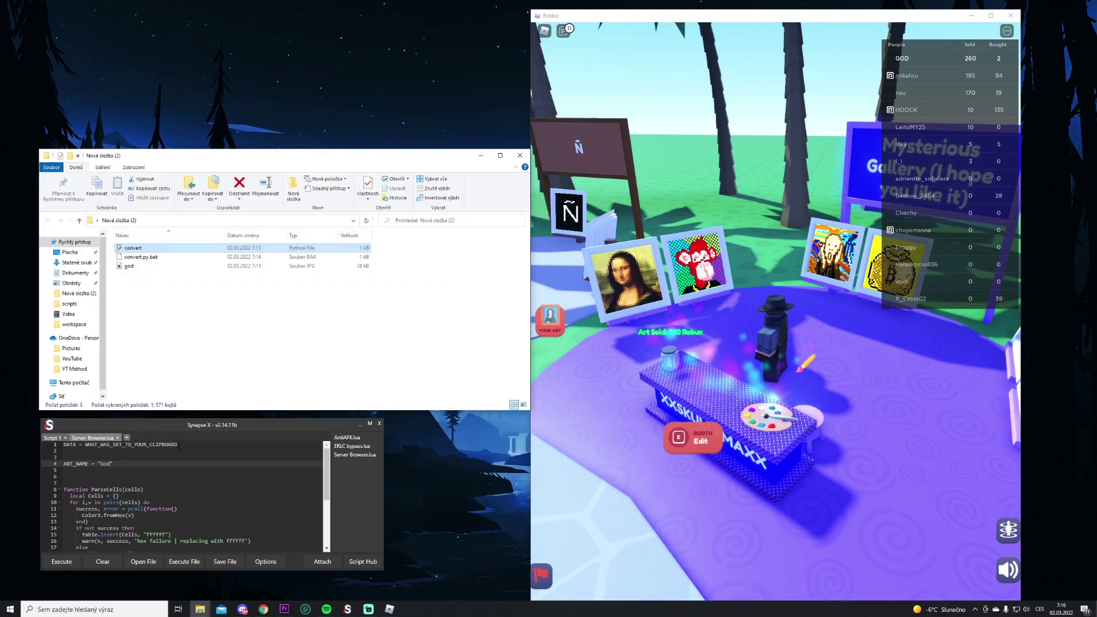
left_click(177, 446)
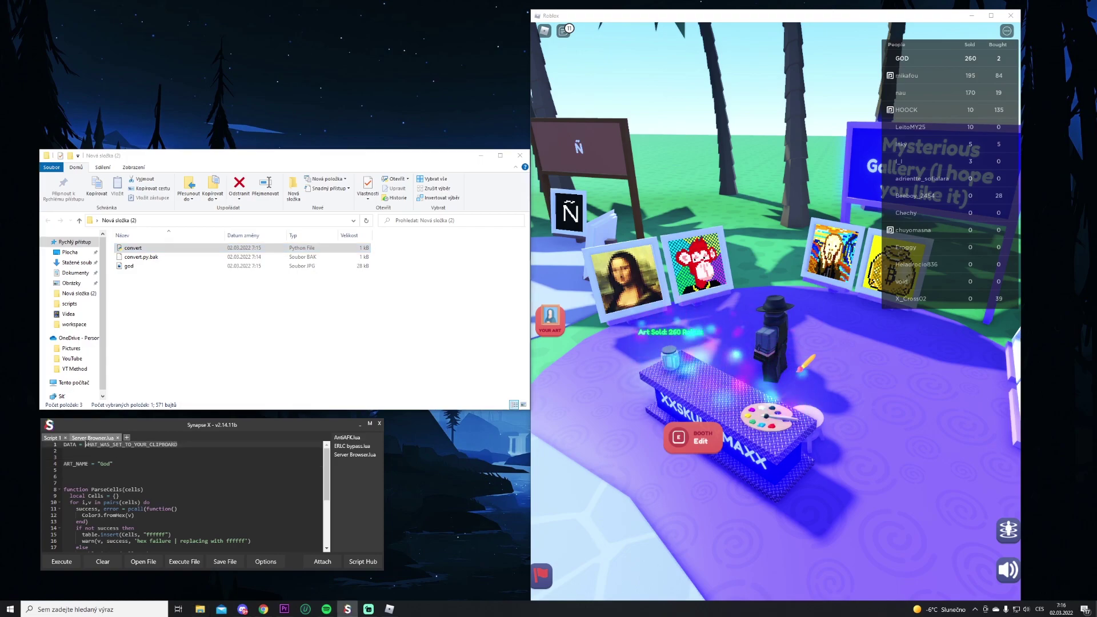
left_click(184, 444)
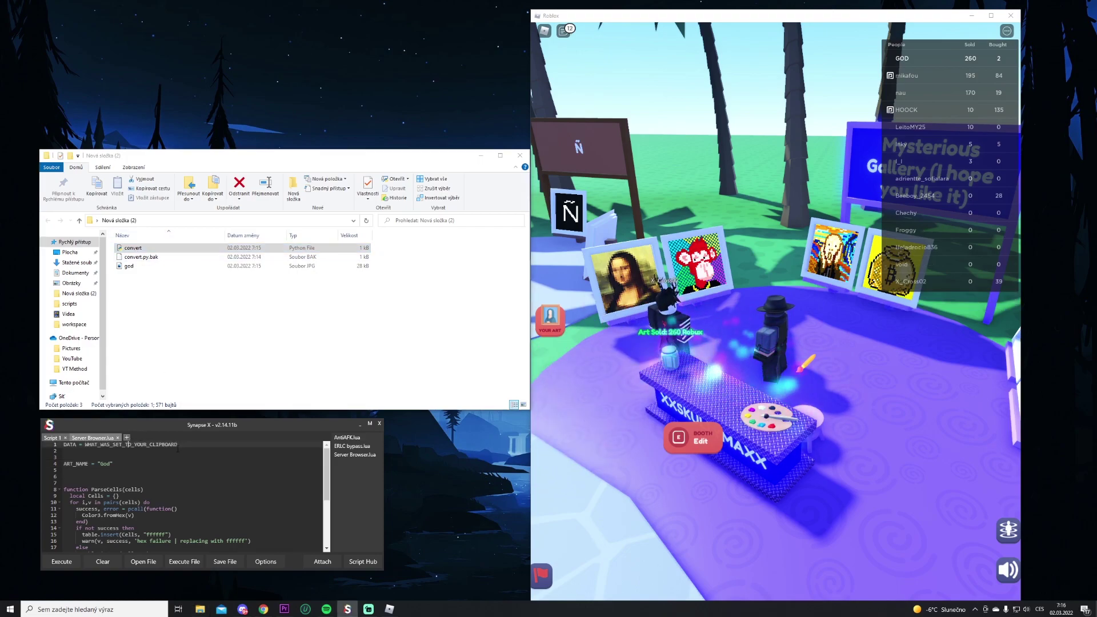
Step: Replace the WHAT_WAS_SET_TO_YOUR_CLIPBOARD placeholder with the copied colour data
double_click(87, 445)
key("ctrl+v")
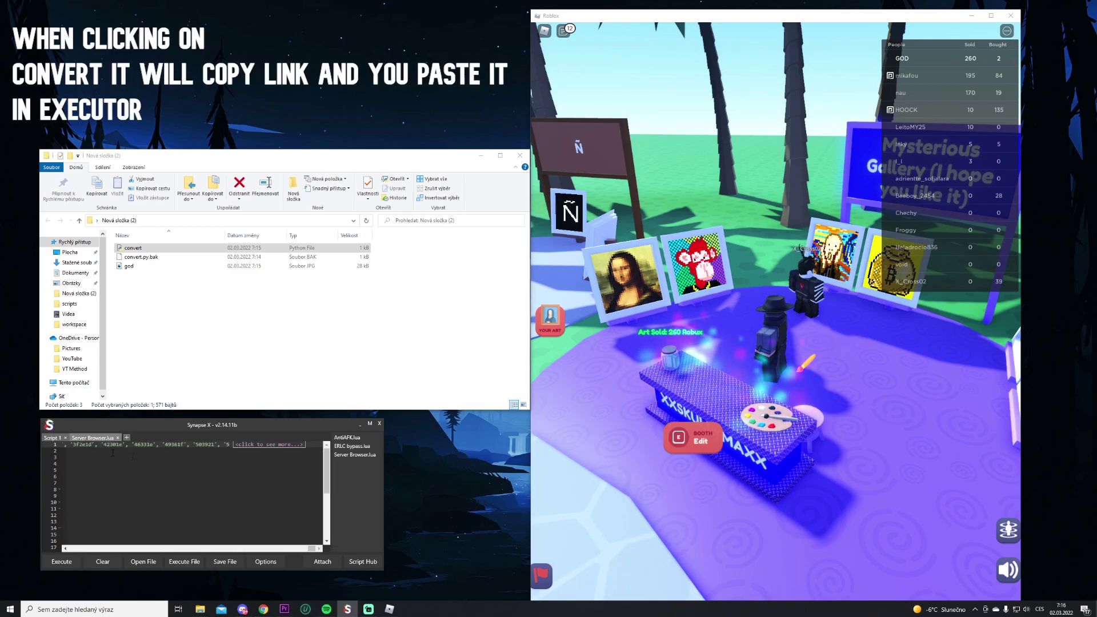
left_click_drag(313, 548, 86, 549)
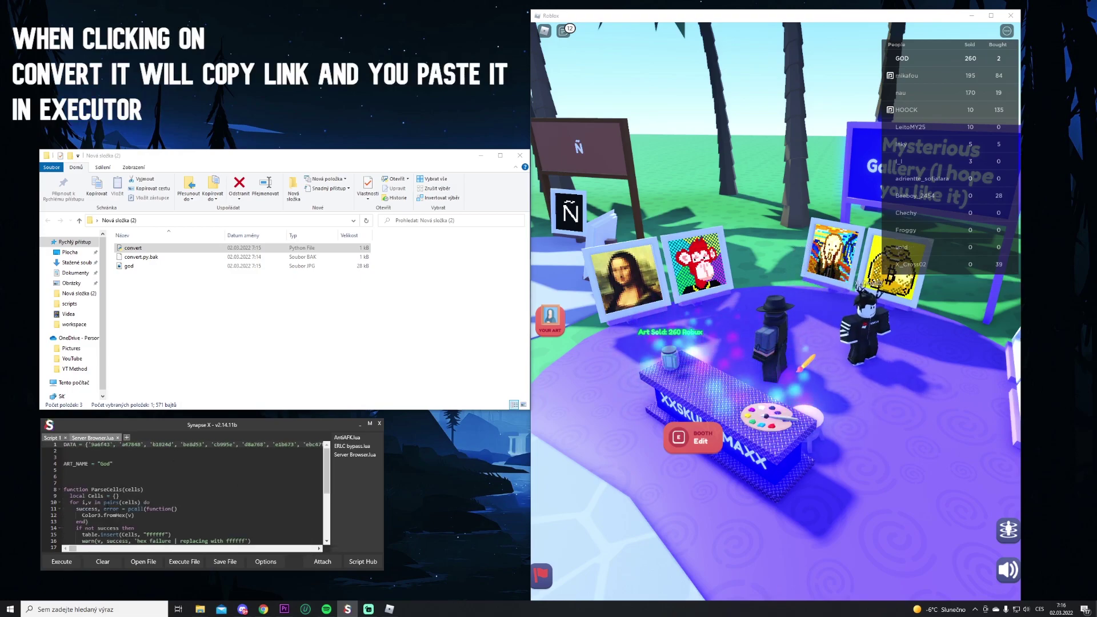
Step: Open the Roblox art inventory and execute the script to create the god painting
left_click(699, 320)
key("e")
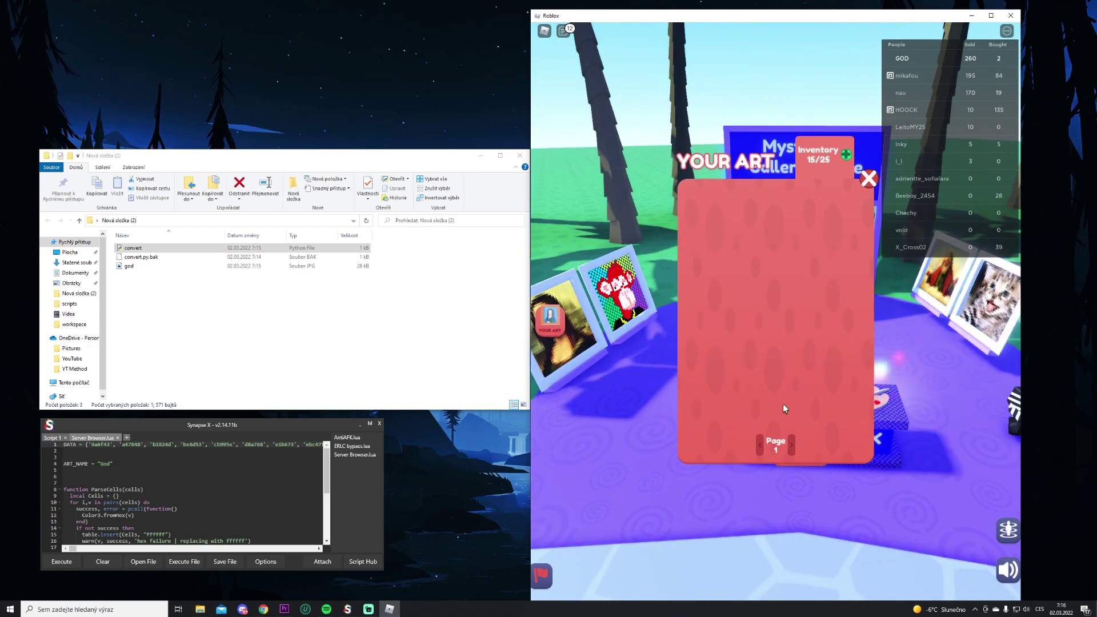
left_click_drag(527, 233, 394, 233)
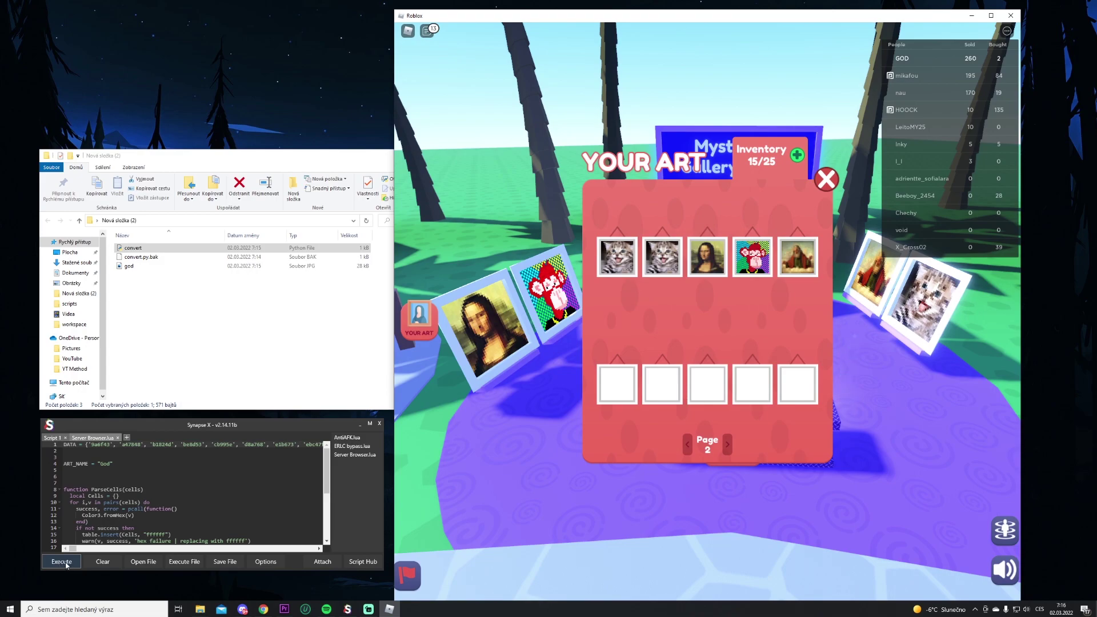
left_click(63, 562)
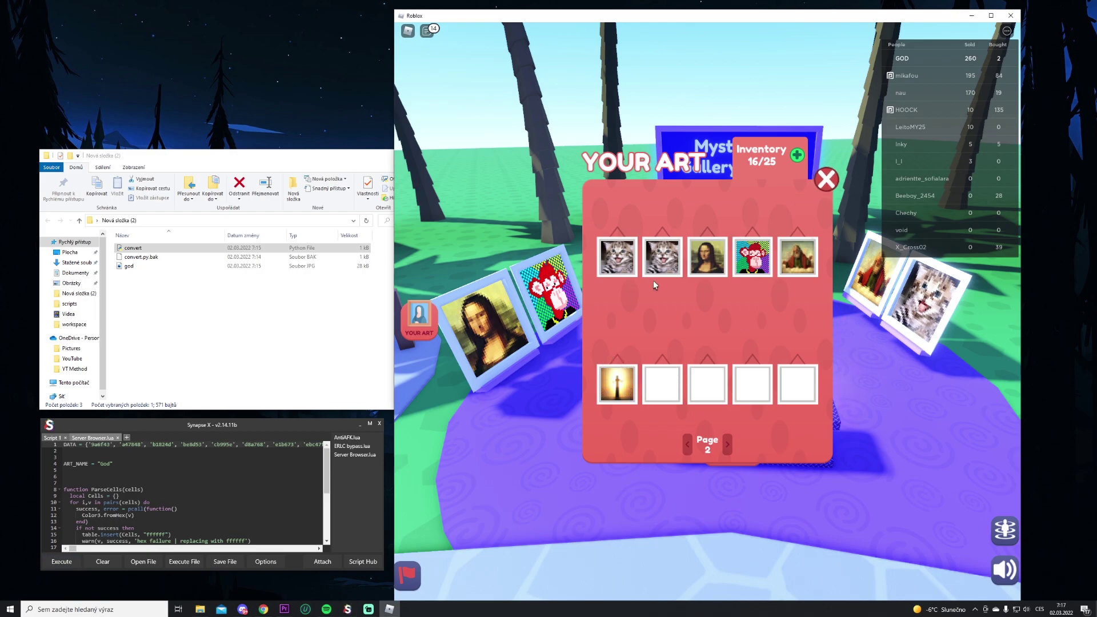
Step: Hang the sunset god painting on the empty gallery canvas, priced at 15 Robux
left_click(826, 180)
key("w")
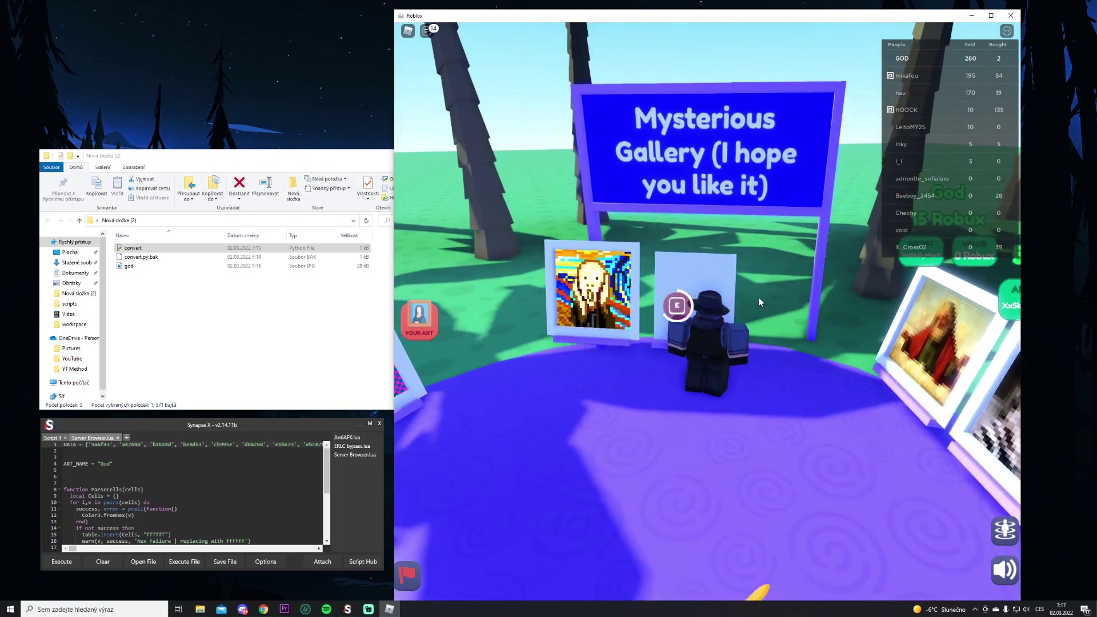
key("e")
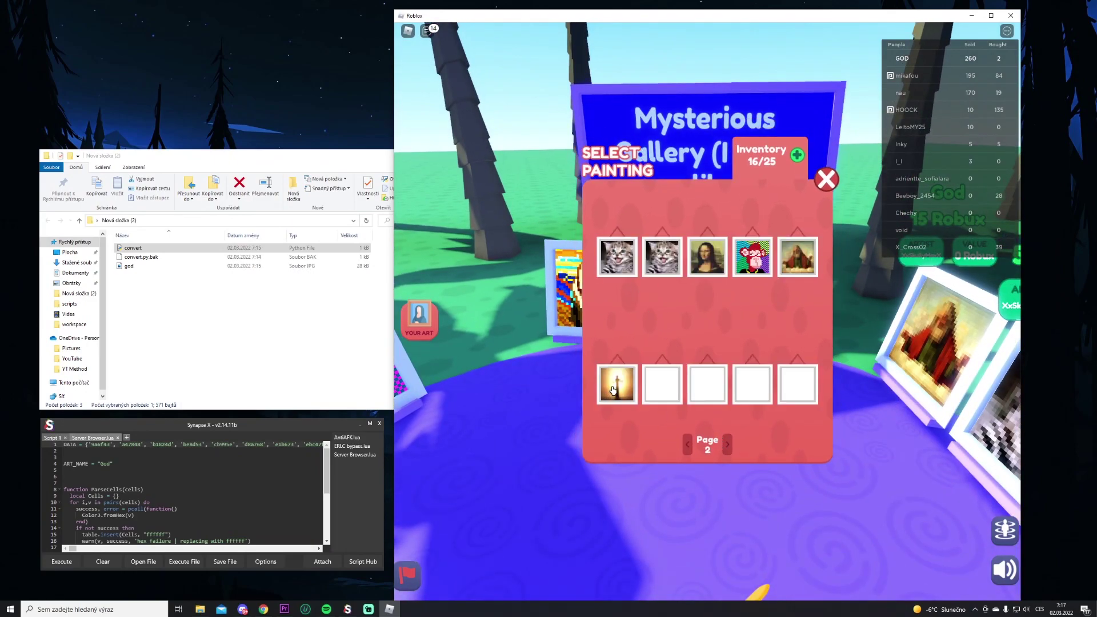
left_click(613, 390)
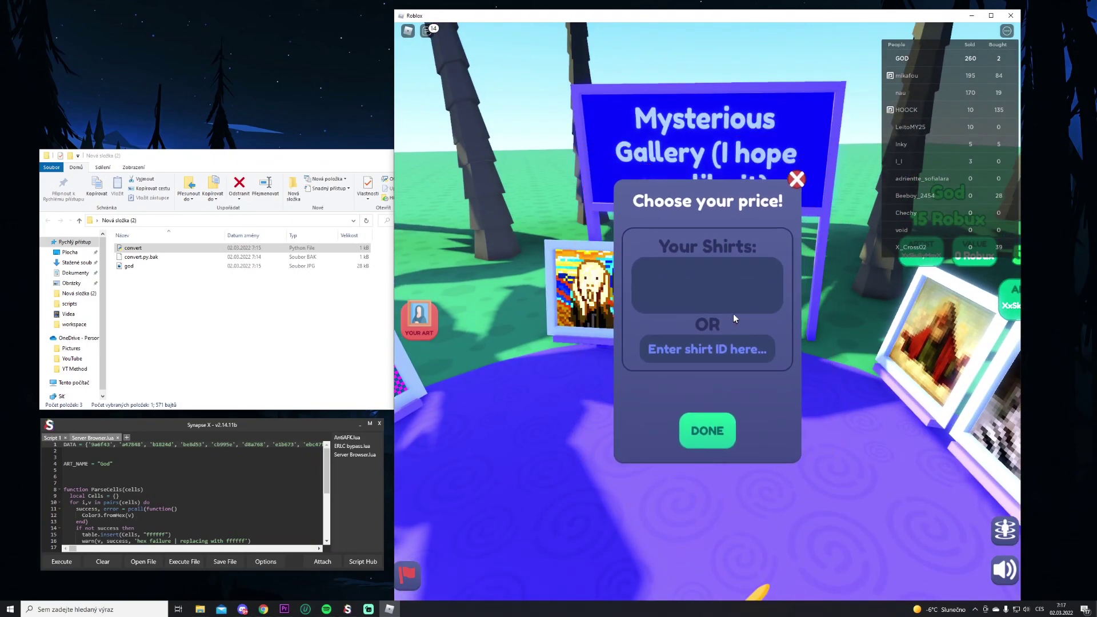
left_click(742, 286)
left_click(716, 423)
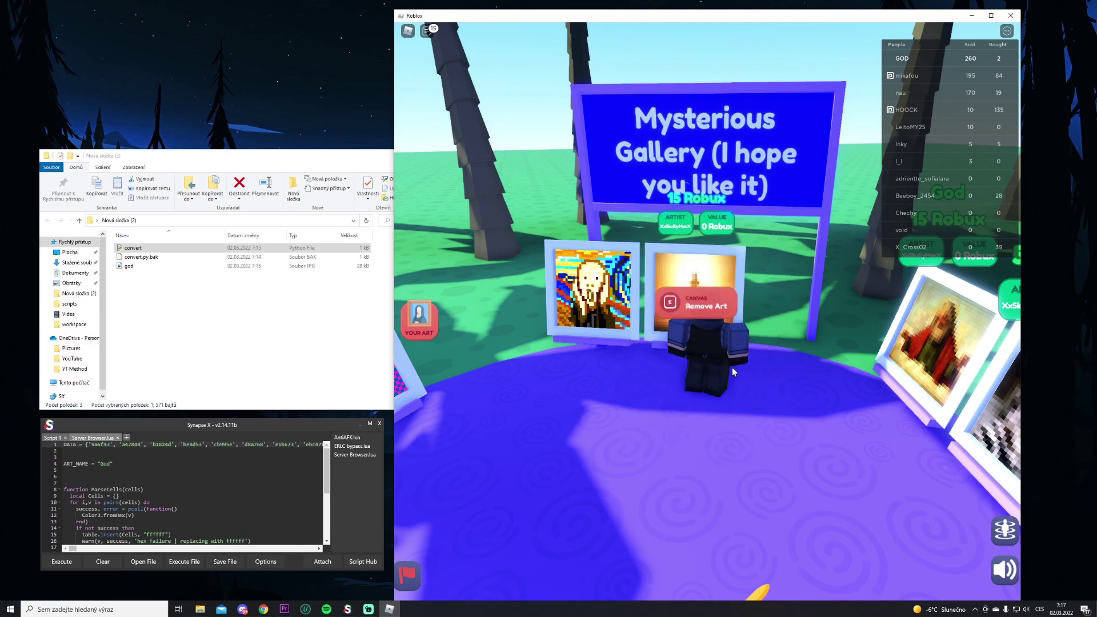
key("s")
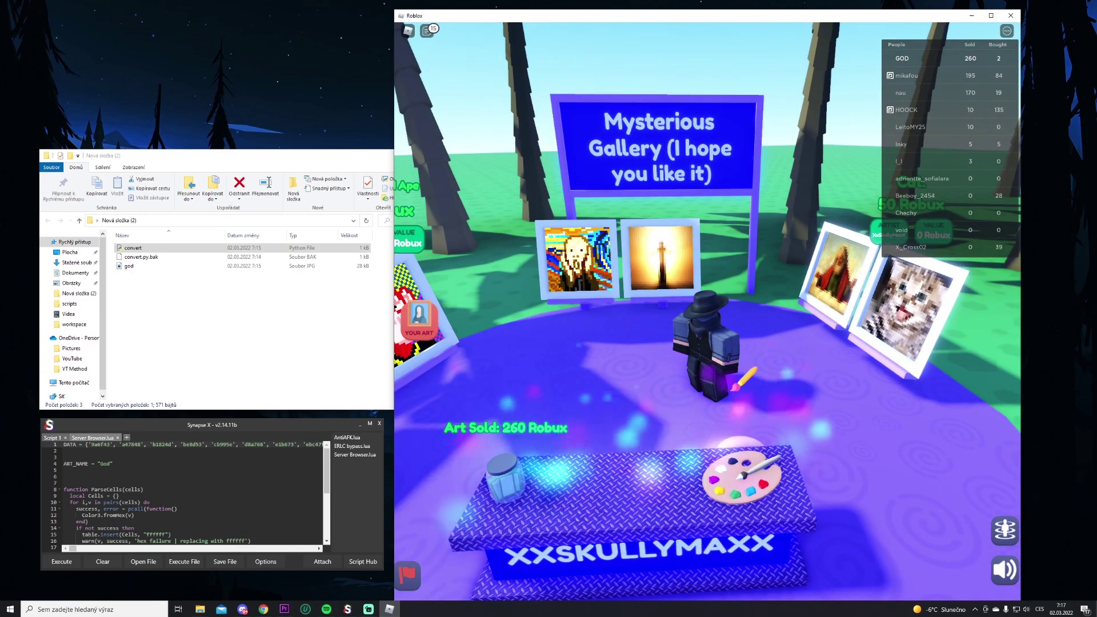